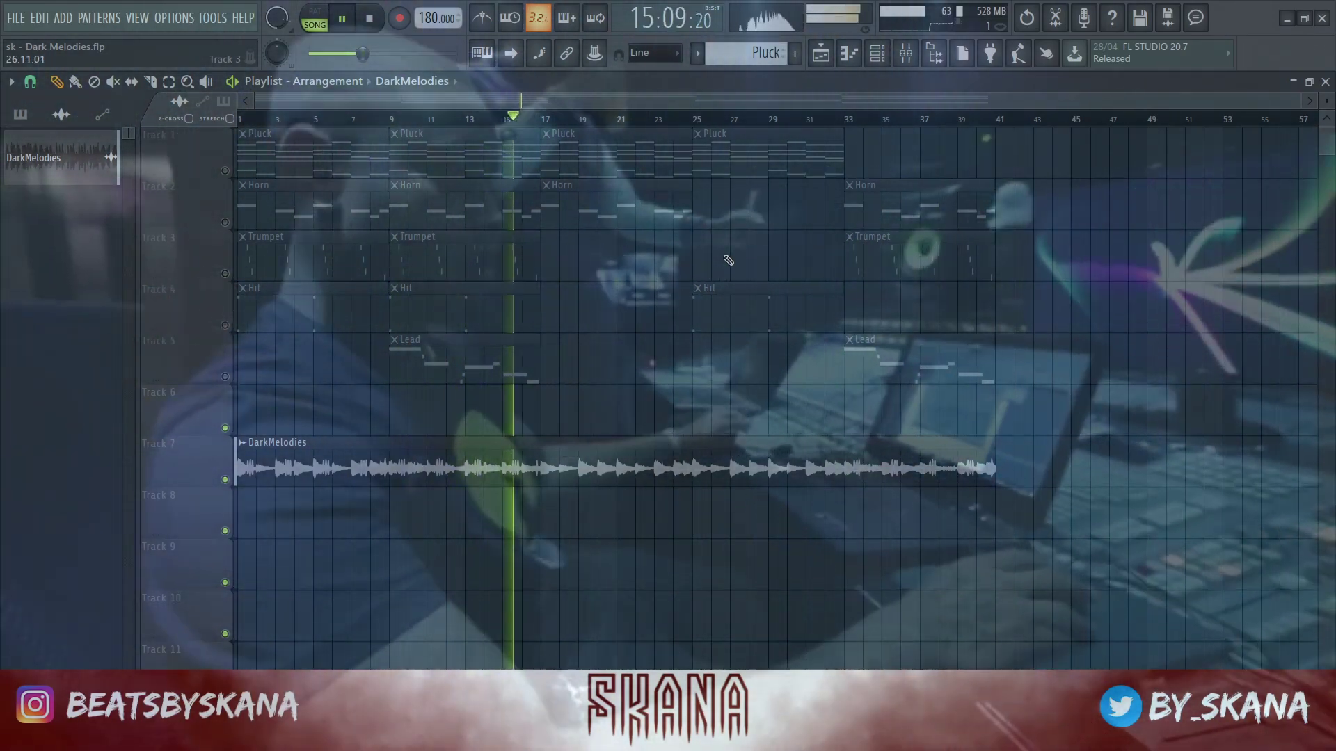
# Stop the song, open the Pluck pattern's notes in the piano roll and play the pattern on its own
pyautogui.press('space')
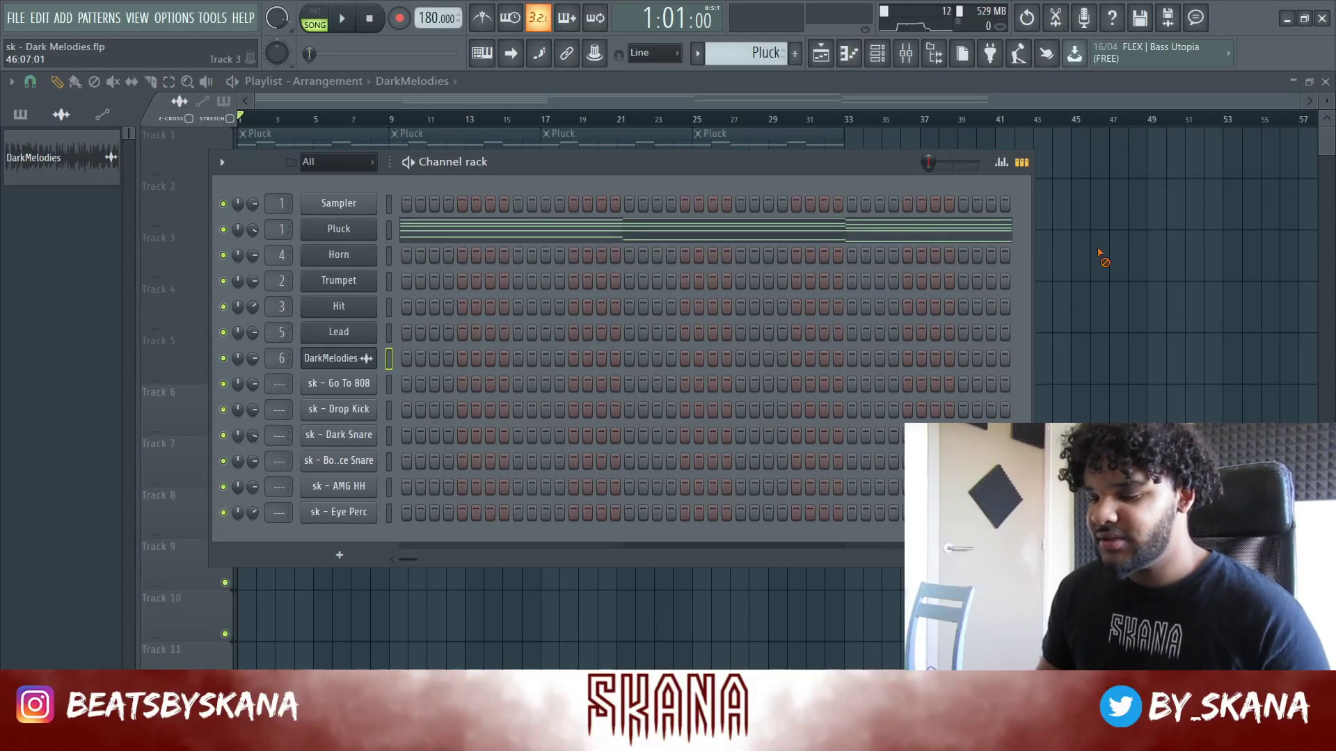
pyautogui.press('F6')
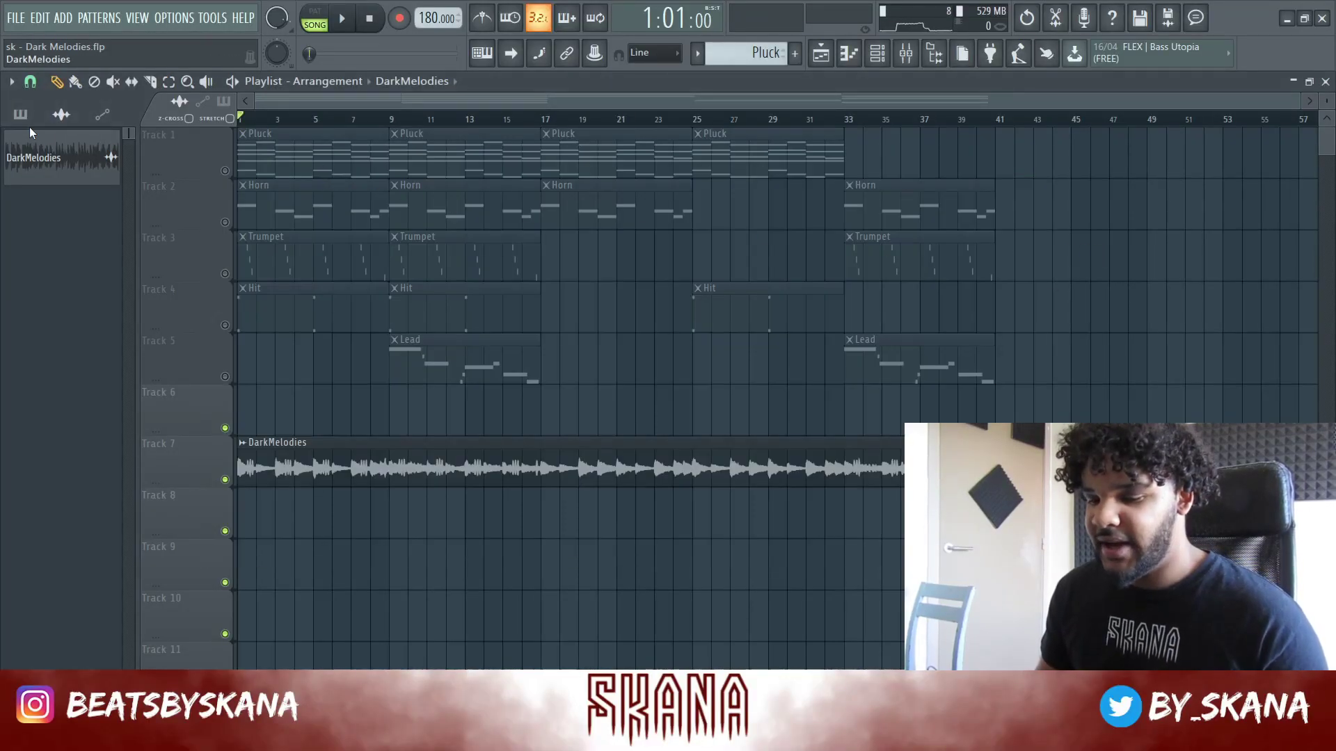
pyautogui.press('F6')
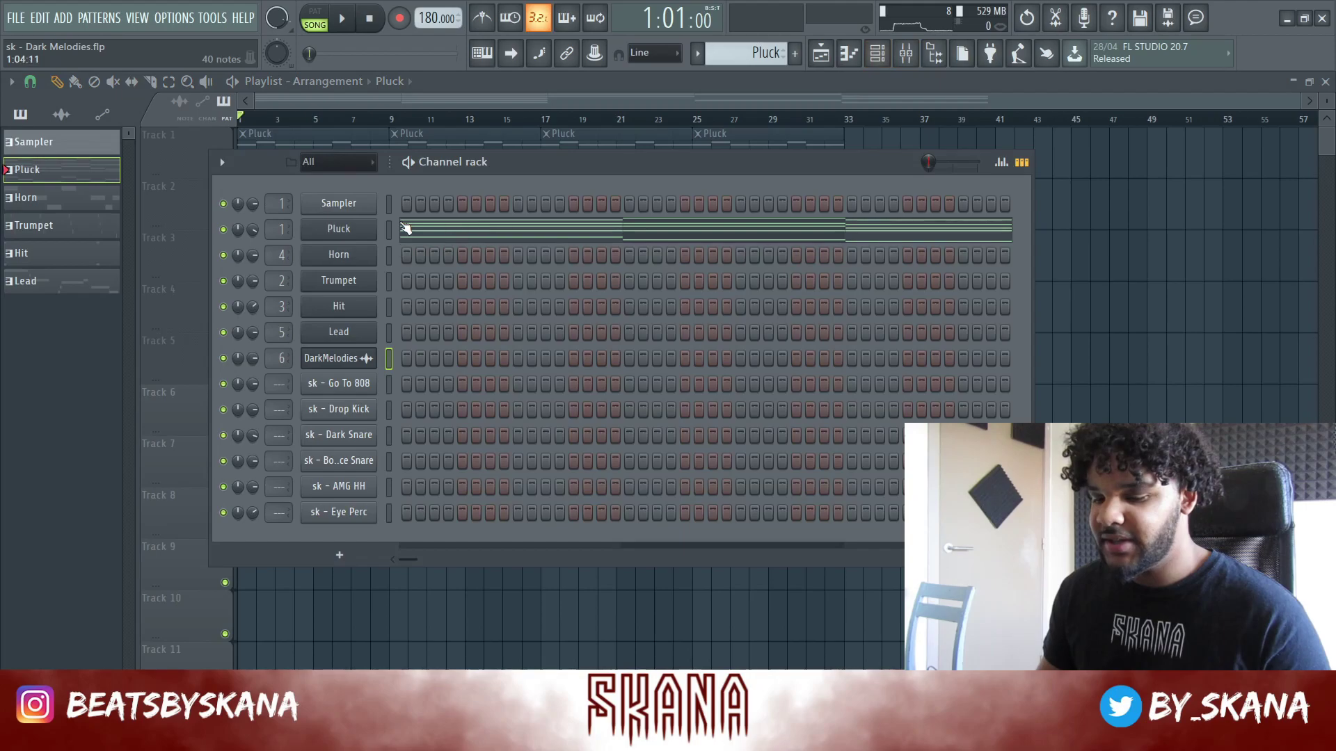
pyautogui.click(373, 232)
pyautogui.moveTo(720, 185)
pyautogui.mouseDown()
pyautogui.moveTo(670, 190)
pyautogui.moveTo(738, 186)
pyautogui.mouseUp()
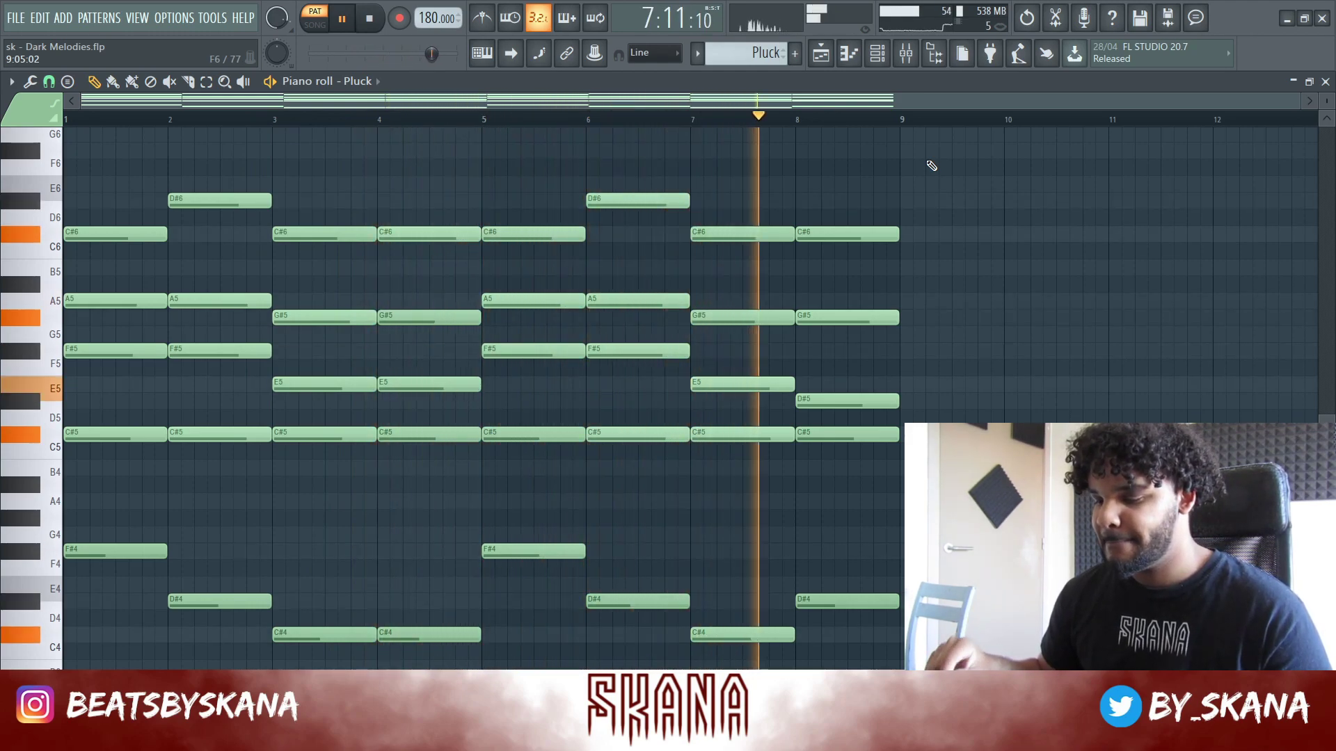
pyautogui.press('space')
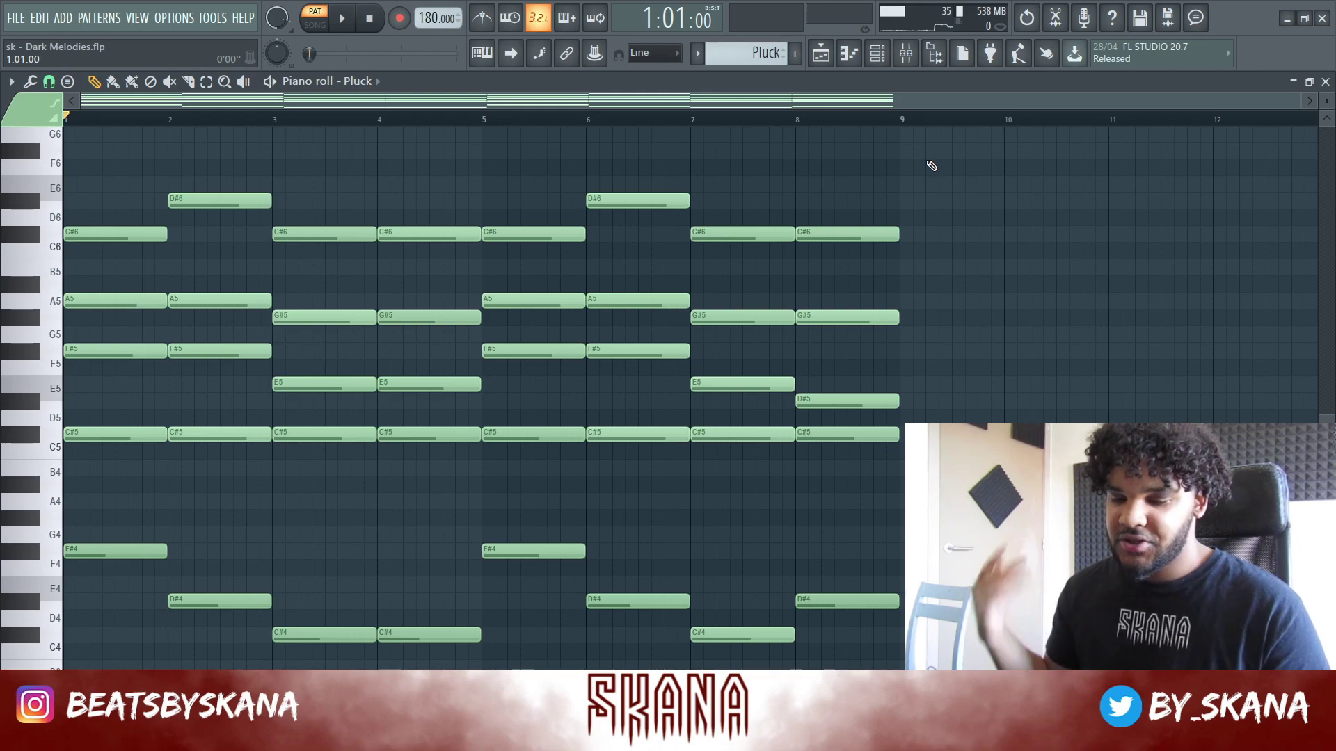
# Inspect the effects on the Pluck mixer track, including the curve of its Fruity parametric EQ 2
pyautogui.click(906, 55)
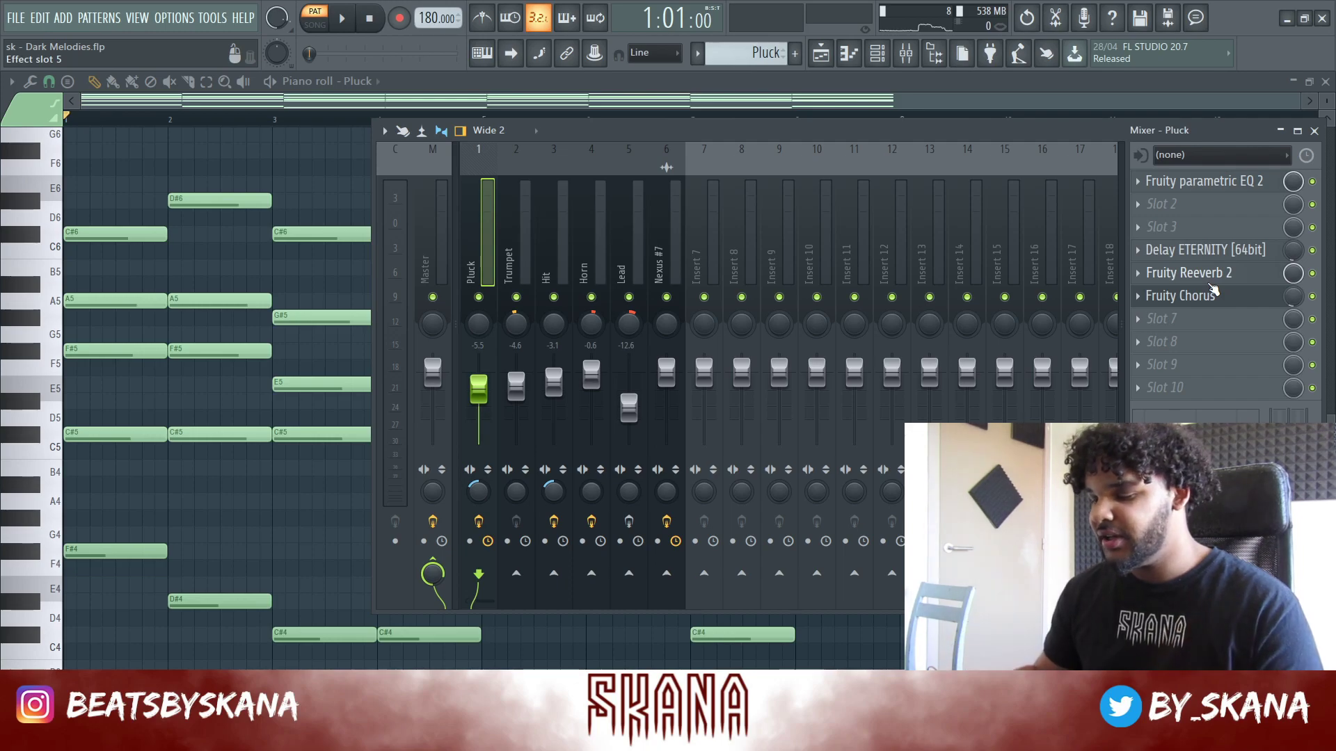
pyautogui.click(1194, 188)
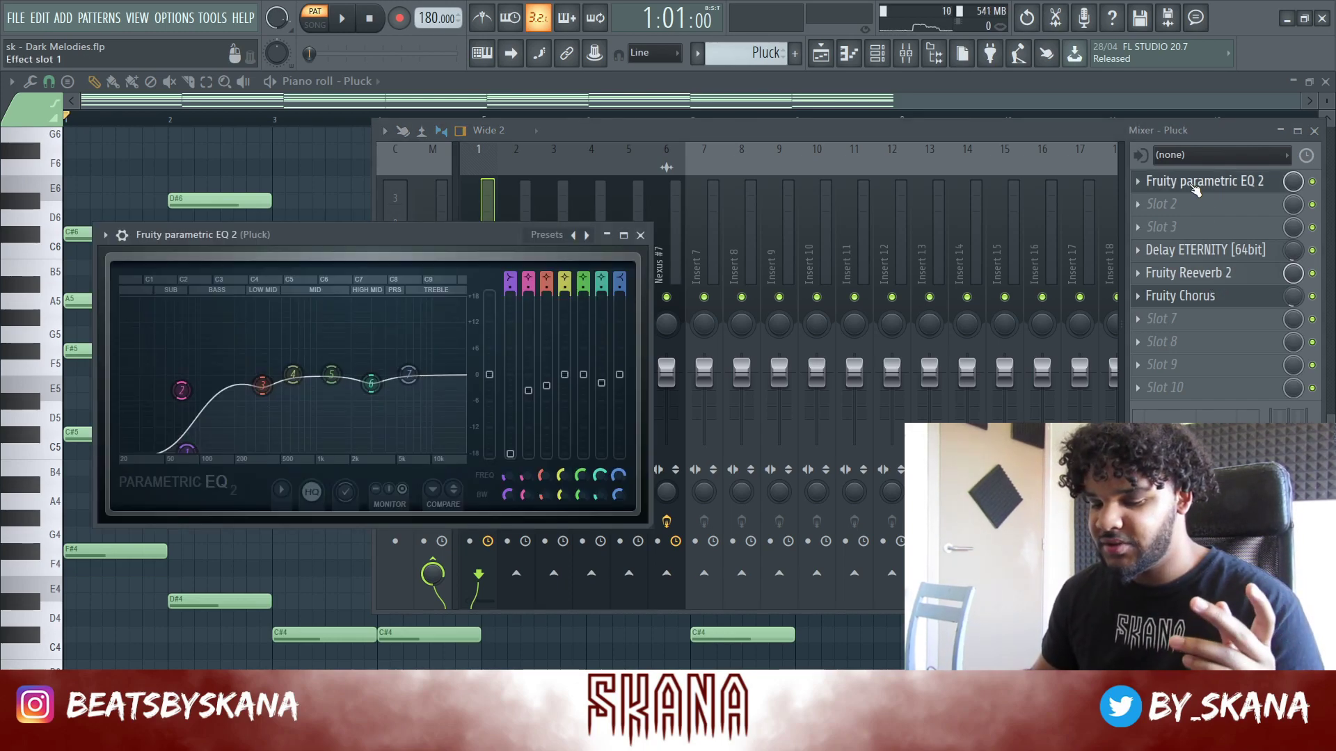
pyautogui.click(862, 92)
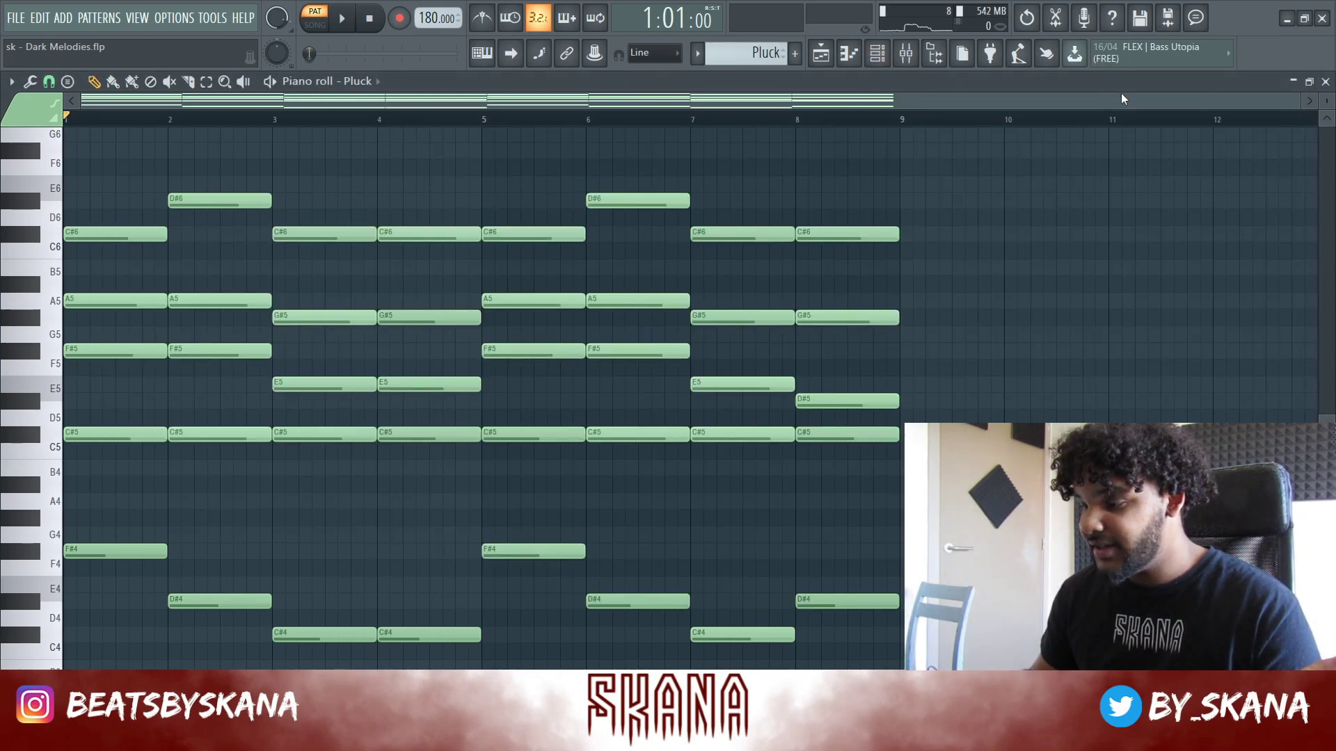
# Return to the playlist, select the Horn pattern and examine its notes and its instrument's brass preset
pyautogui.click(1326, 82)
pyautogui.press('F5')
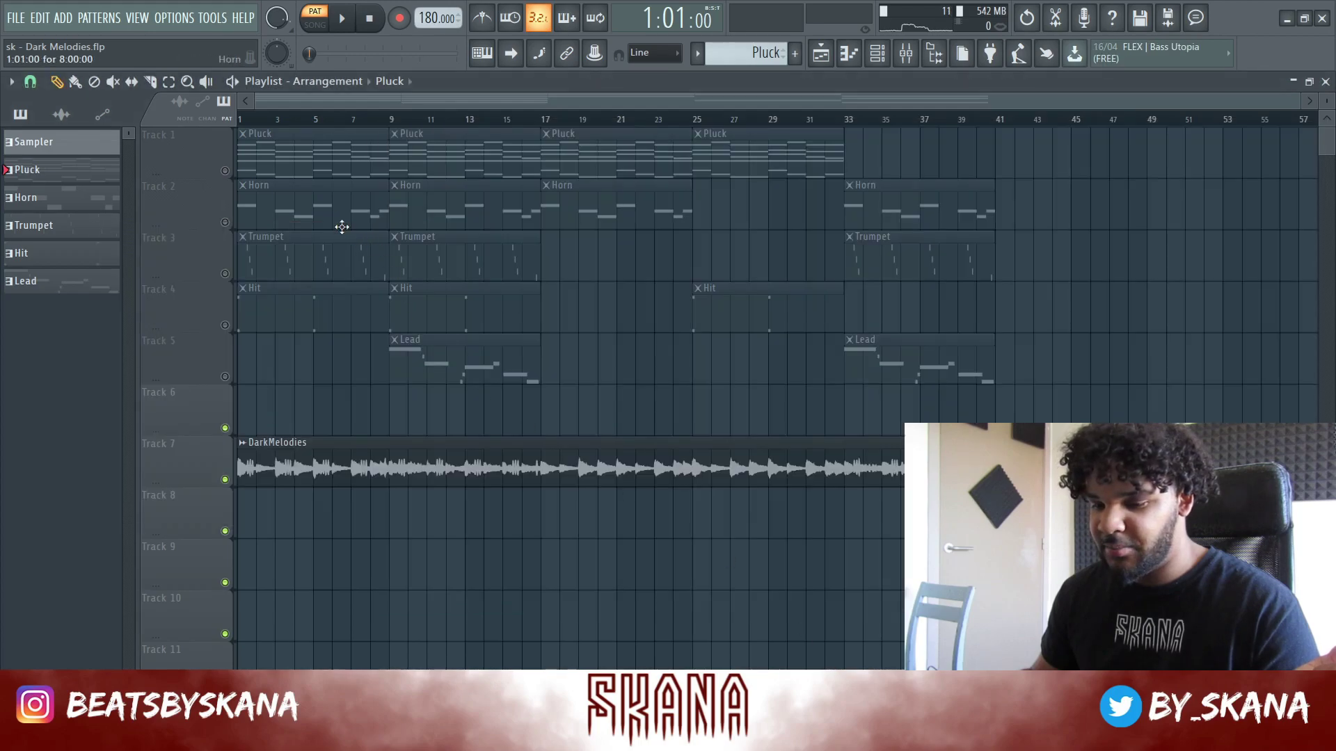
pyautogui.click(882, 56)
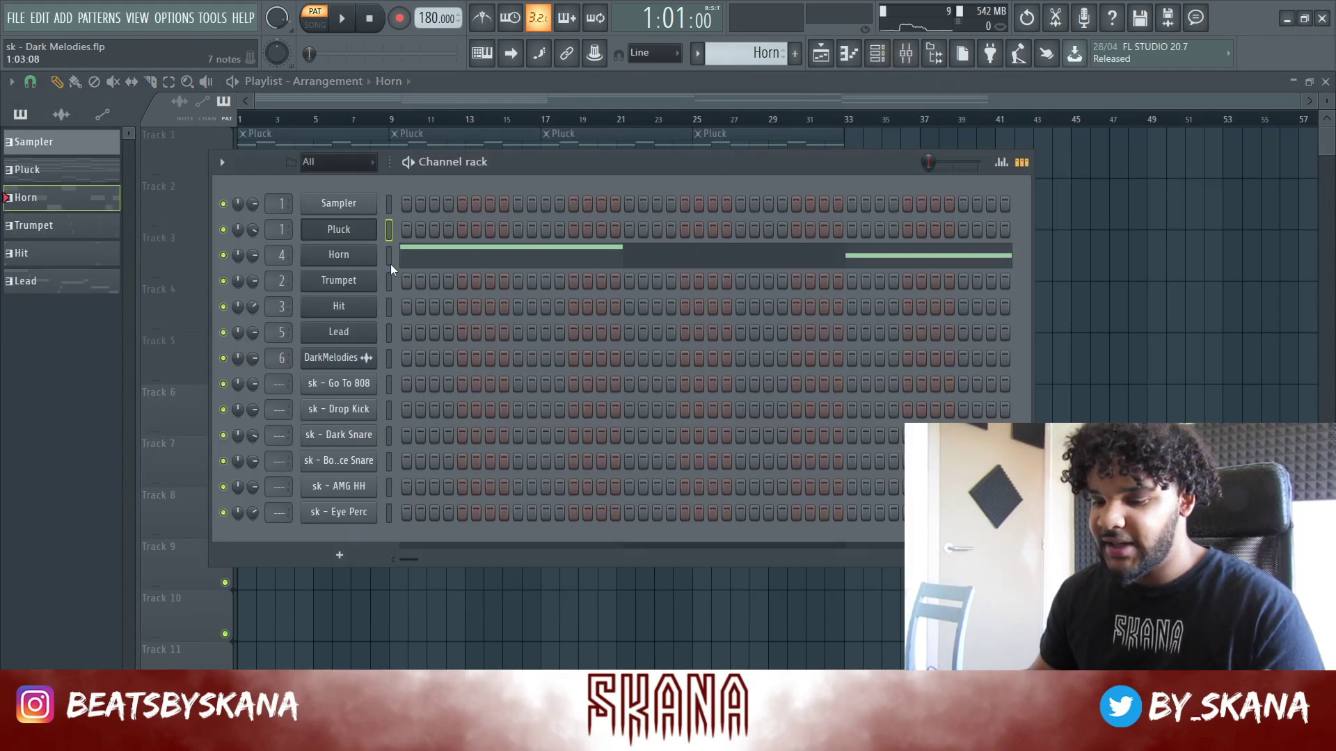
pyautogui.click(351, 258)
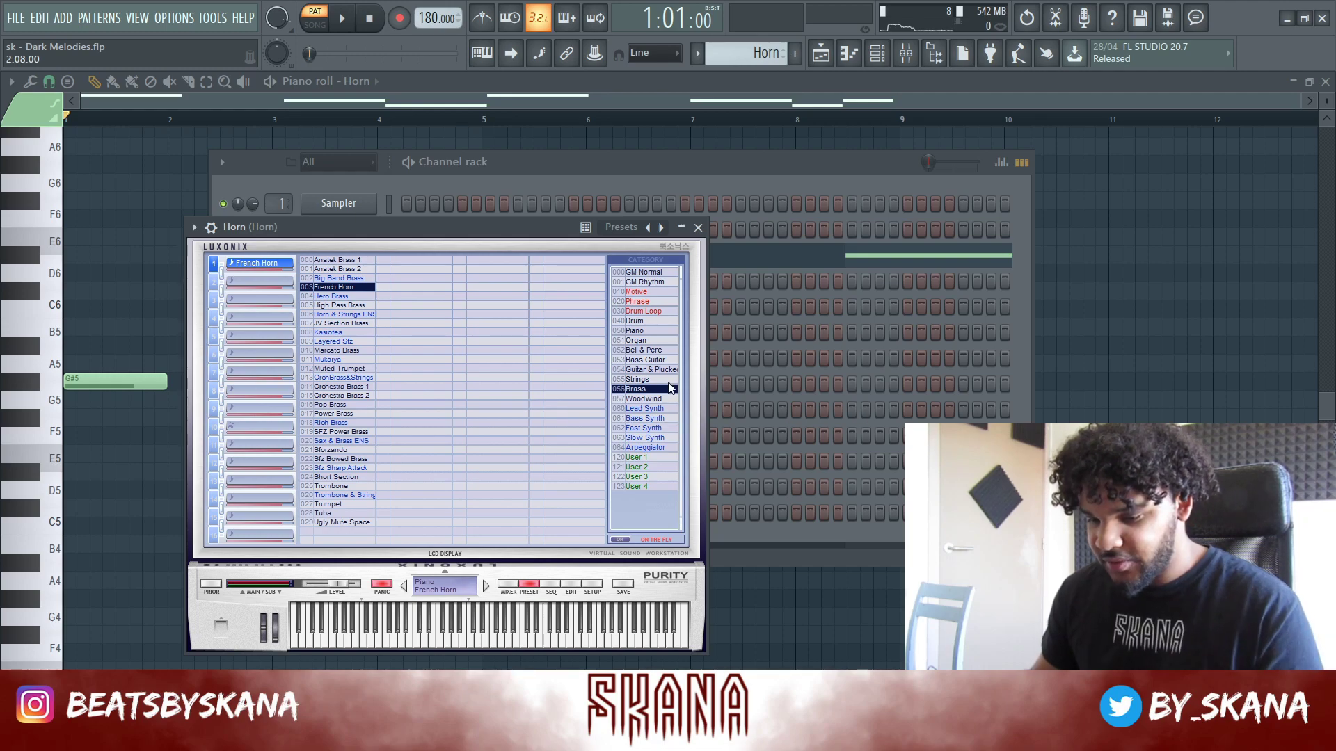
pyautogui.rightClick(1093, 269)
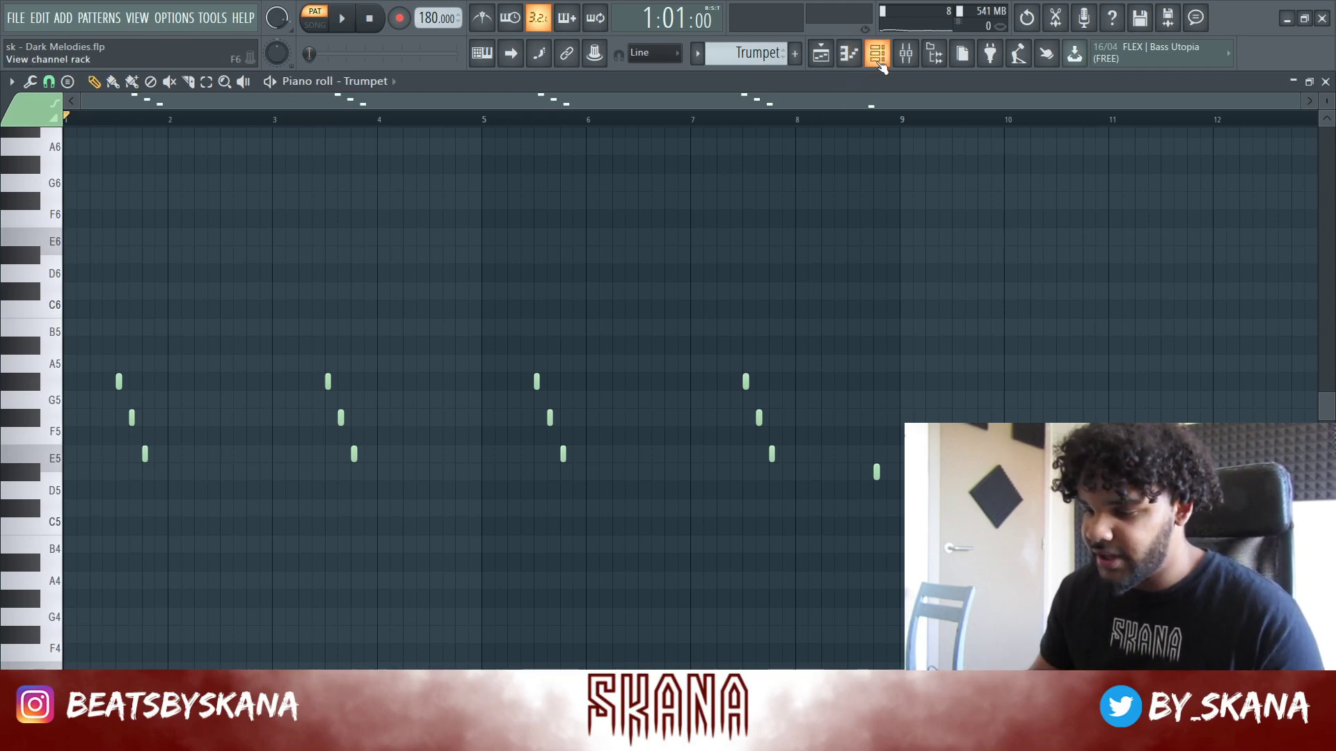
# Examine the Trumpet channel's instrument and play the Trumpet pattern
pyautogui.press('F6')
pyautogui.click(339, 281)
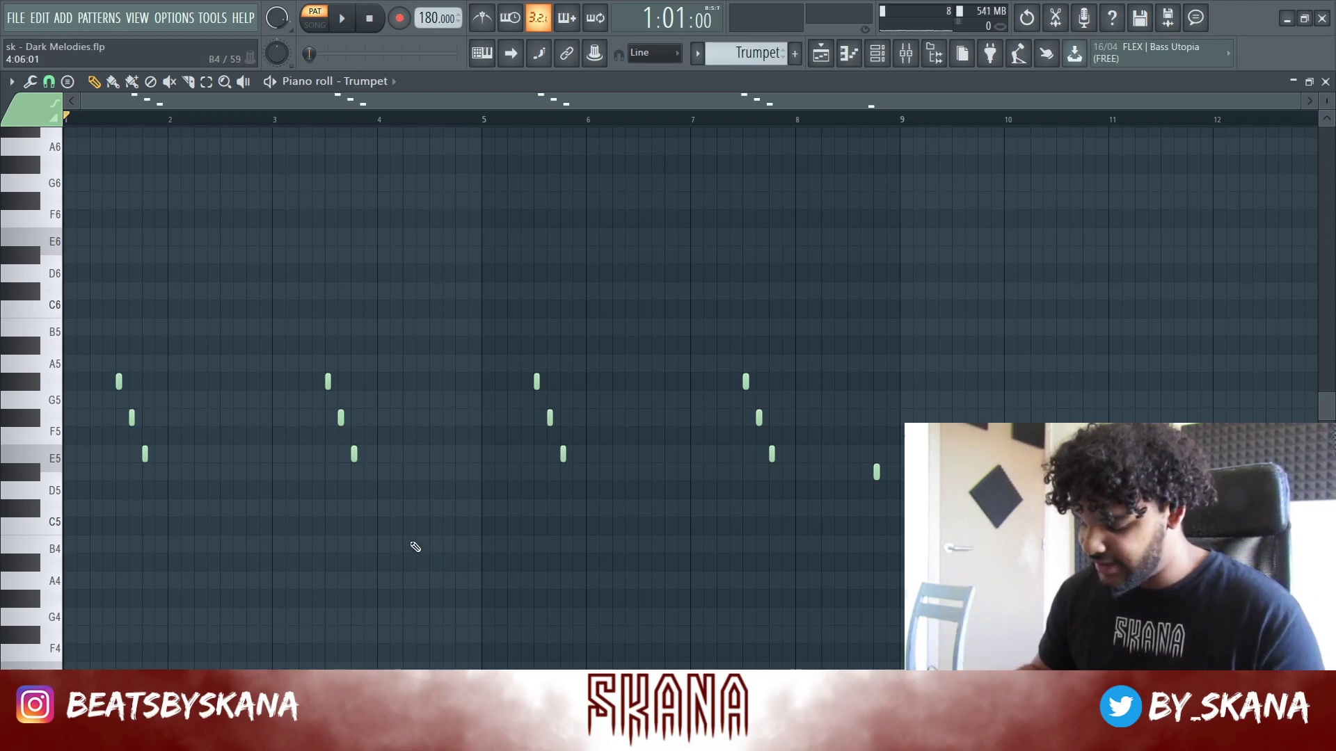
pyautogui.press('space')
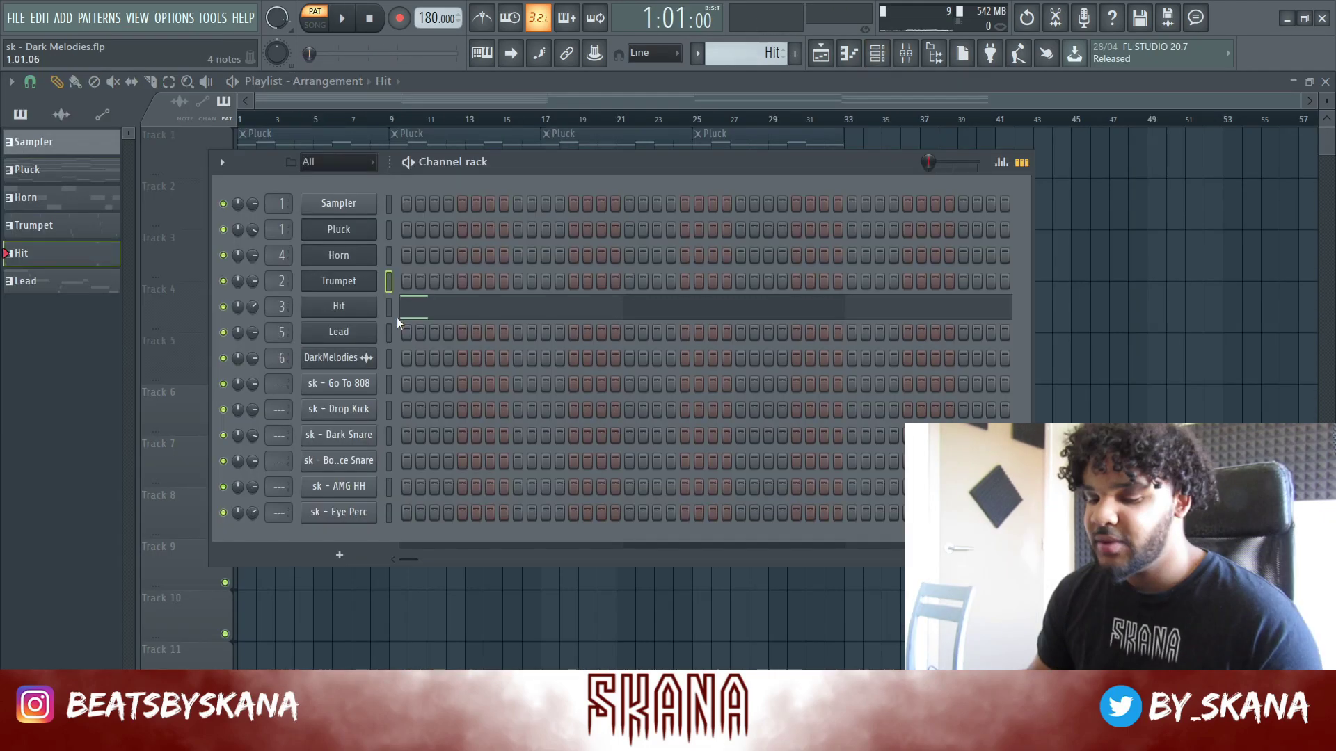
# View the Hit pattern's notes in the piano roll and check the preset loaded in its Nexus instrument
pyautogui.click(442, 315)
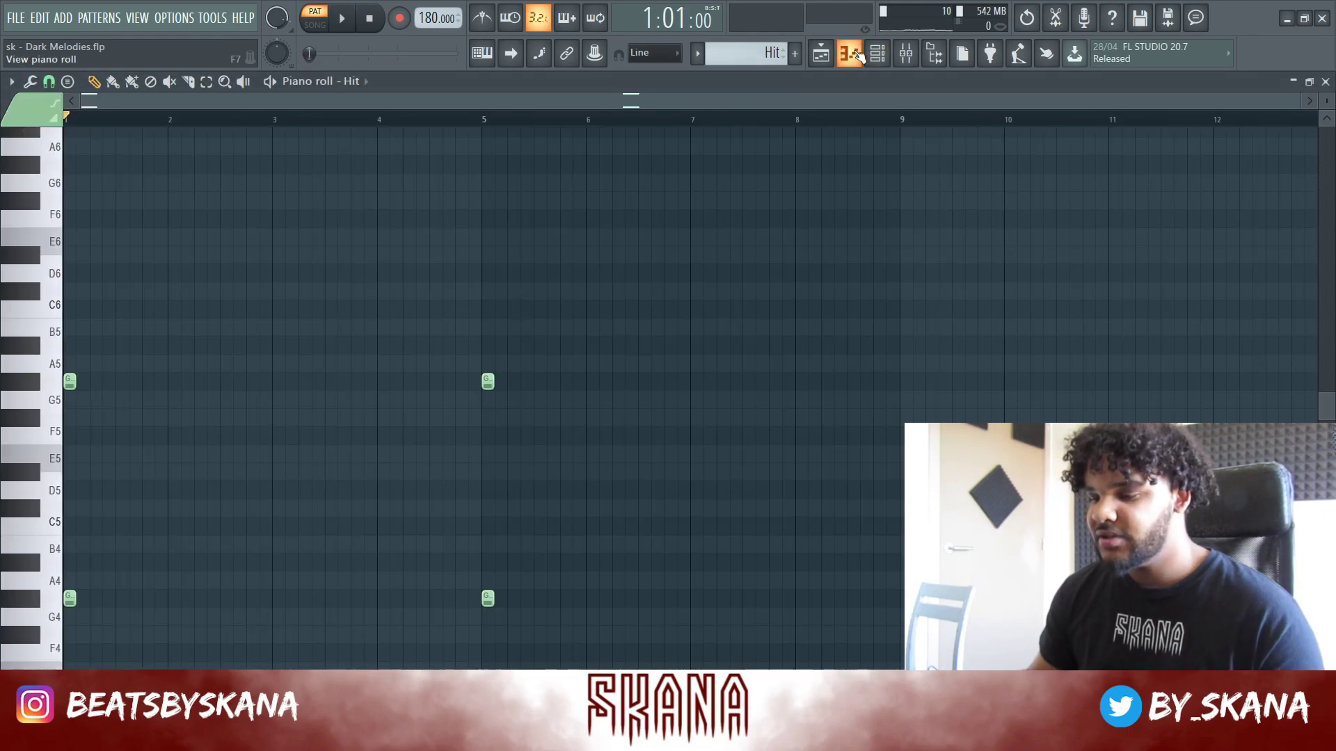
pyautogui.click(877, 53)
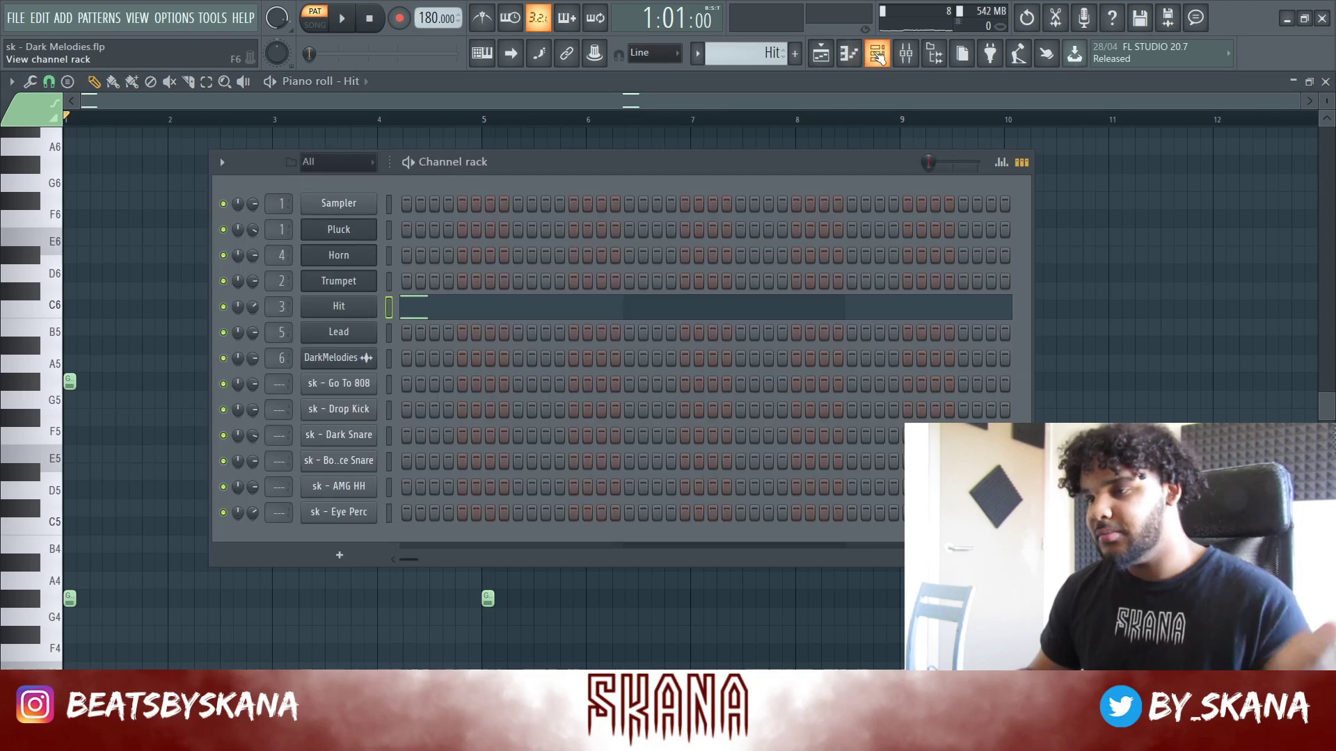
pyautogui.click(352, 314)
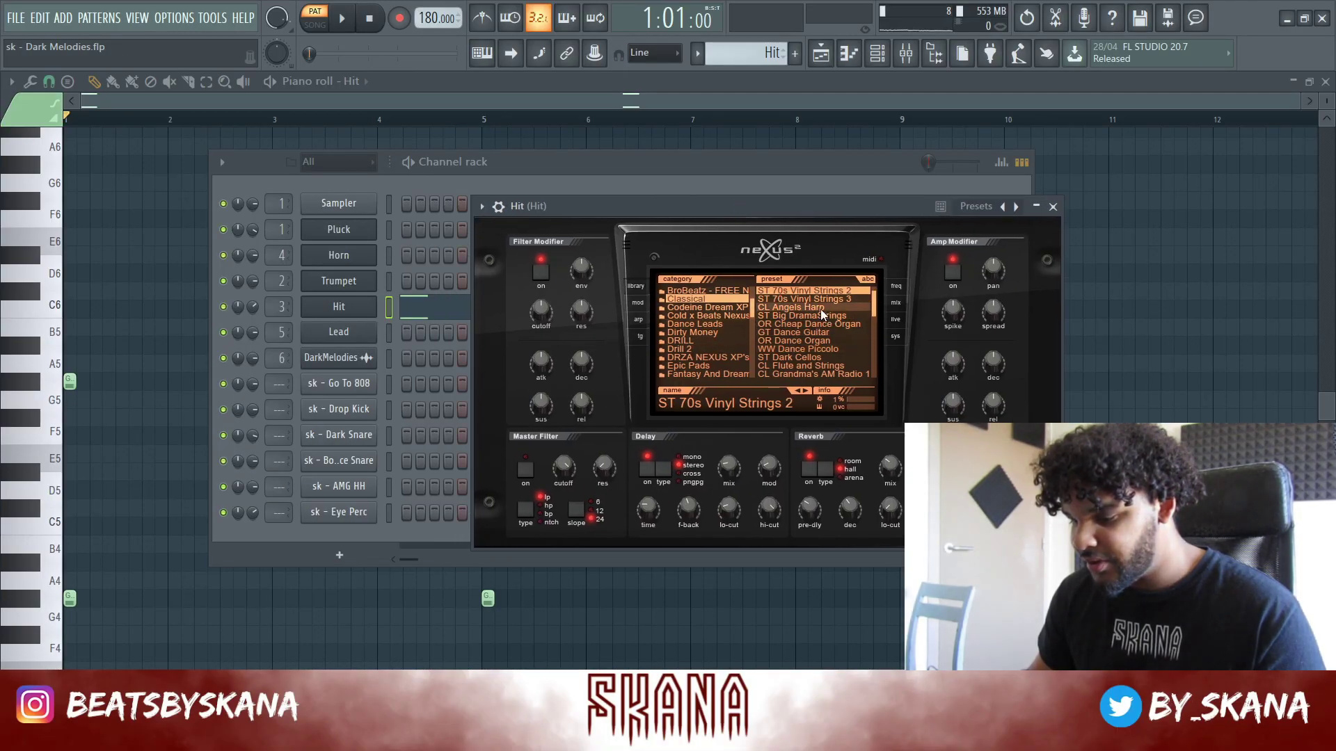
pyautogui.click(1059, 211)
# Look at the effects loaded on the Hit mixer track, including the Fruity Stereo Enhancer
pyautogui.press('F6')
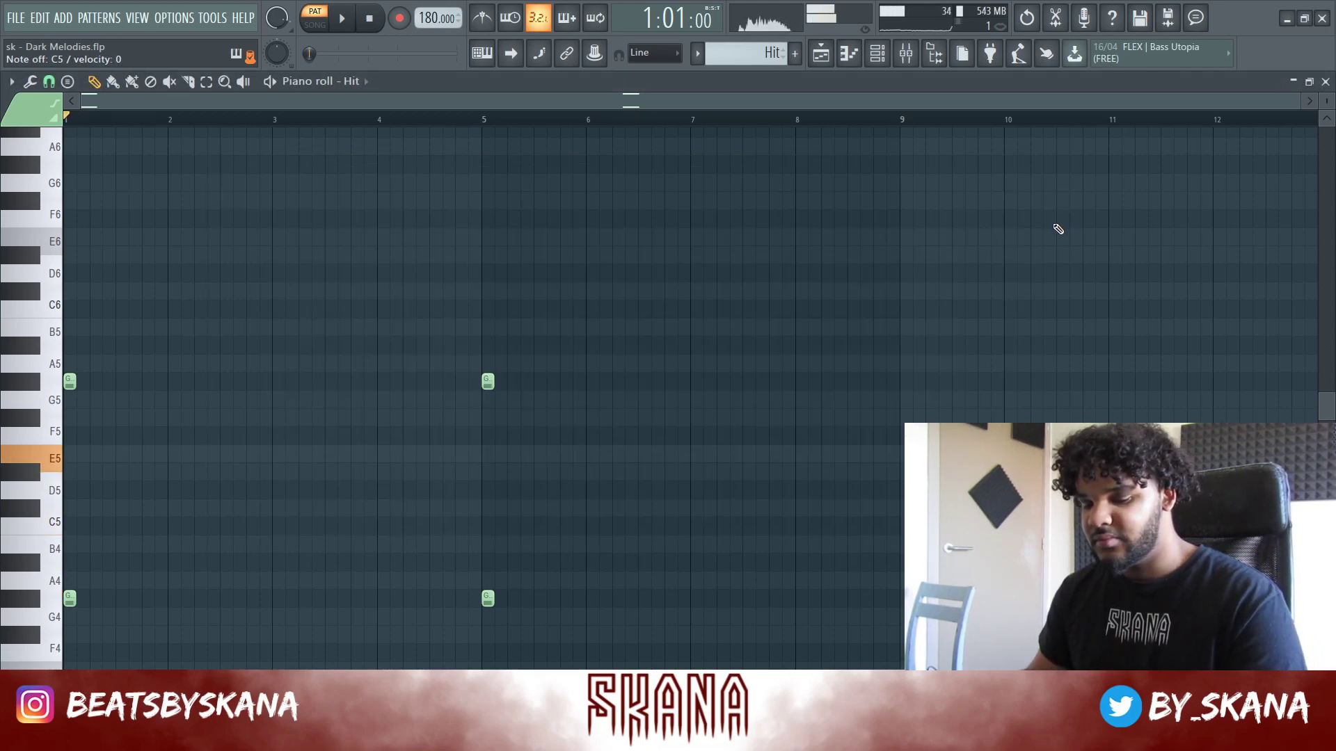
pyautogui.click(934, 54)
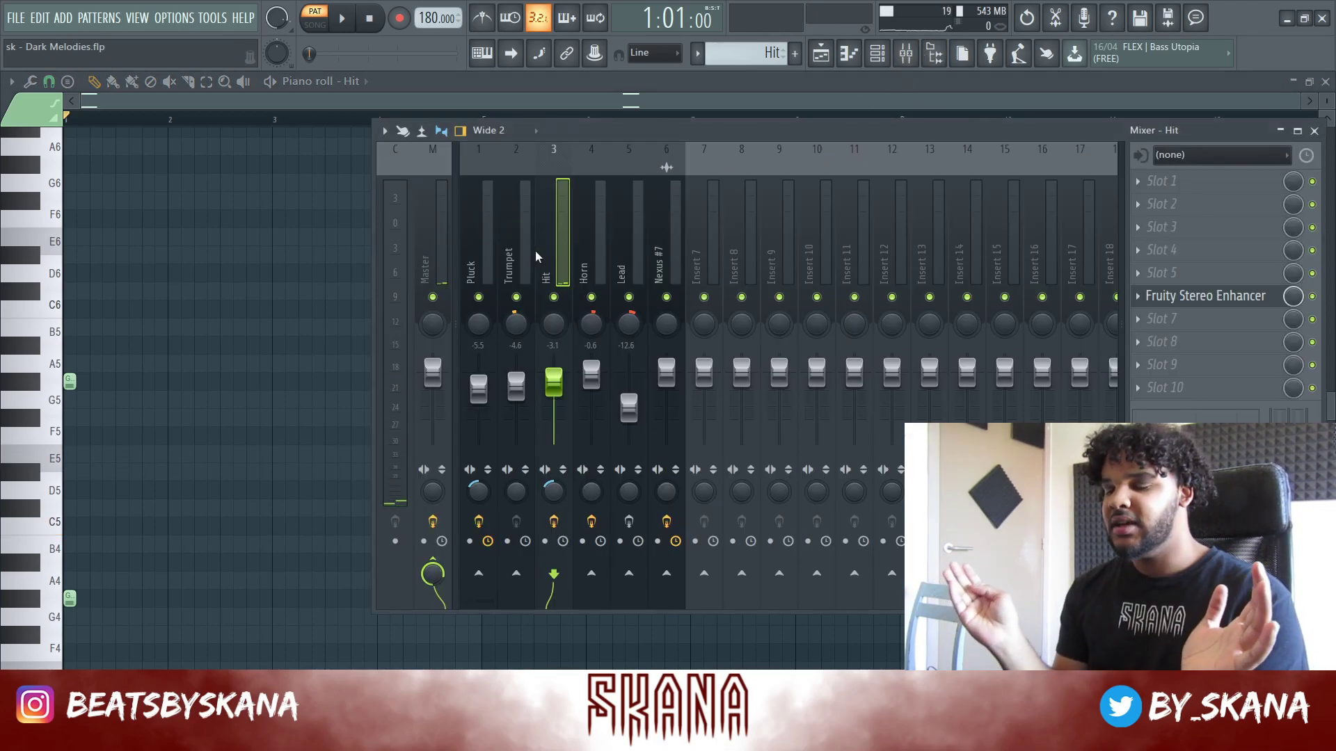
pyautogui.press('F9')
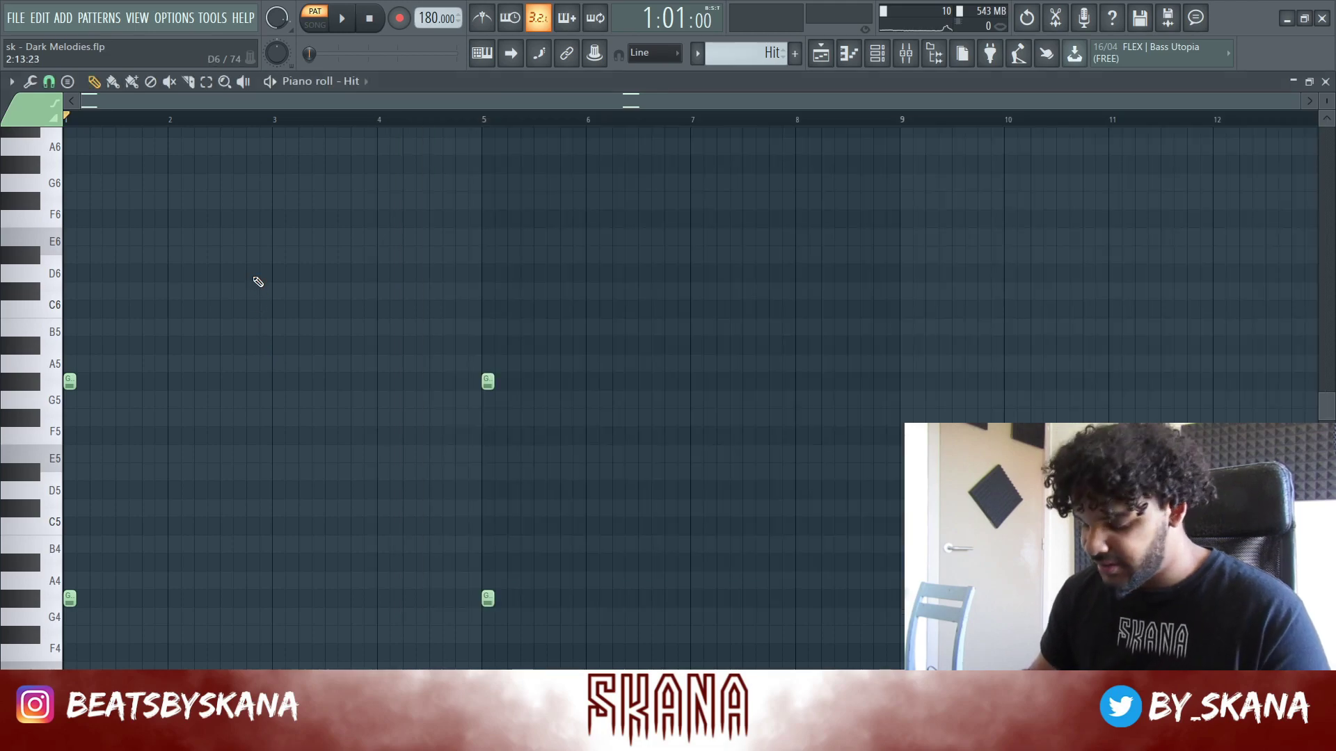
# Play the Hit pattern in the piano roll and stop it with the position at bar 3
pyautogui.press('space')
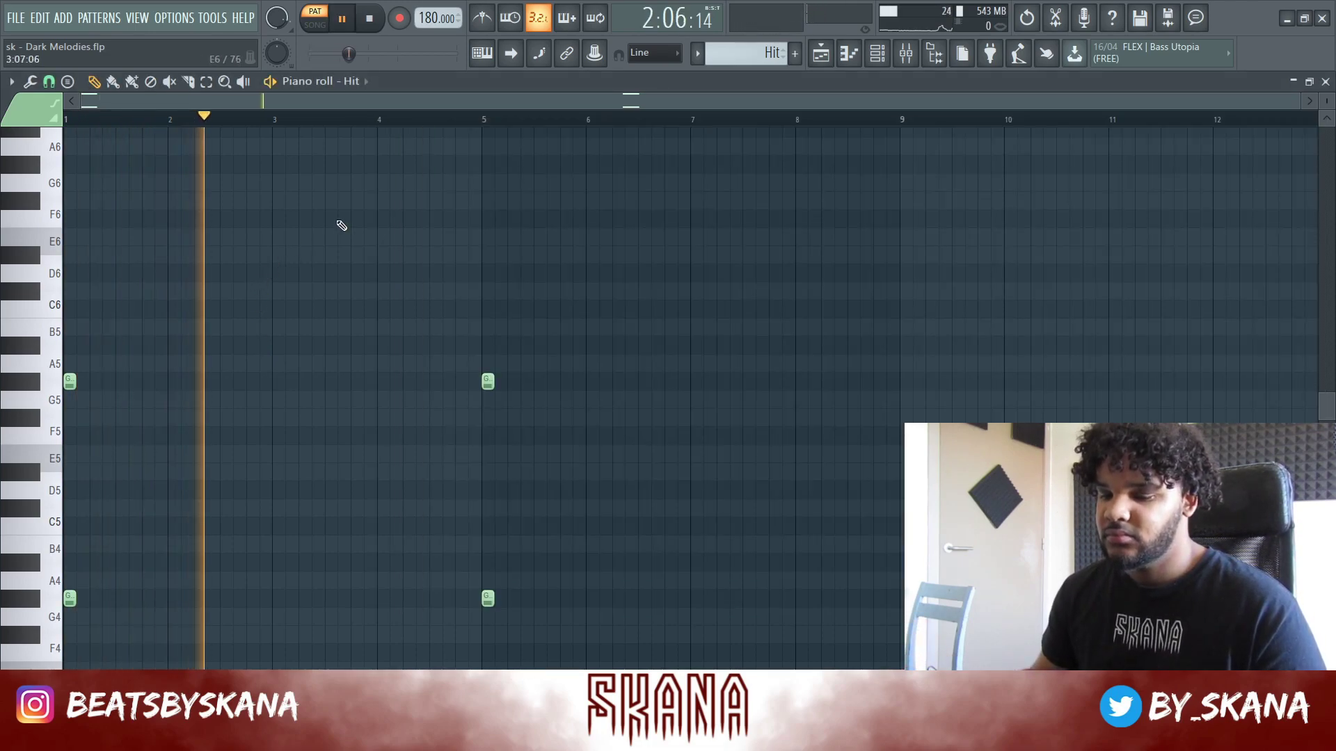
pyautogui.click(454, 118)
pyautogui.press('space')
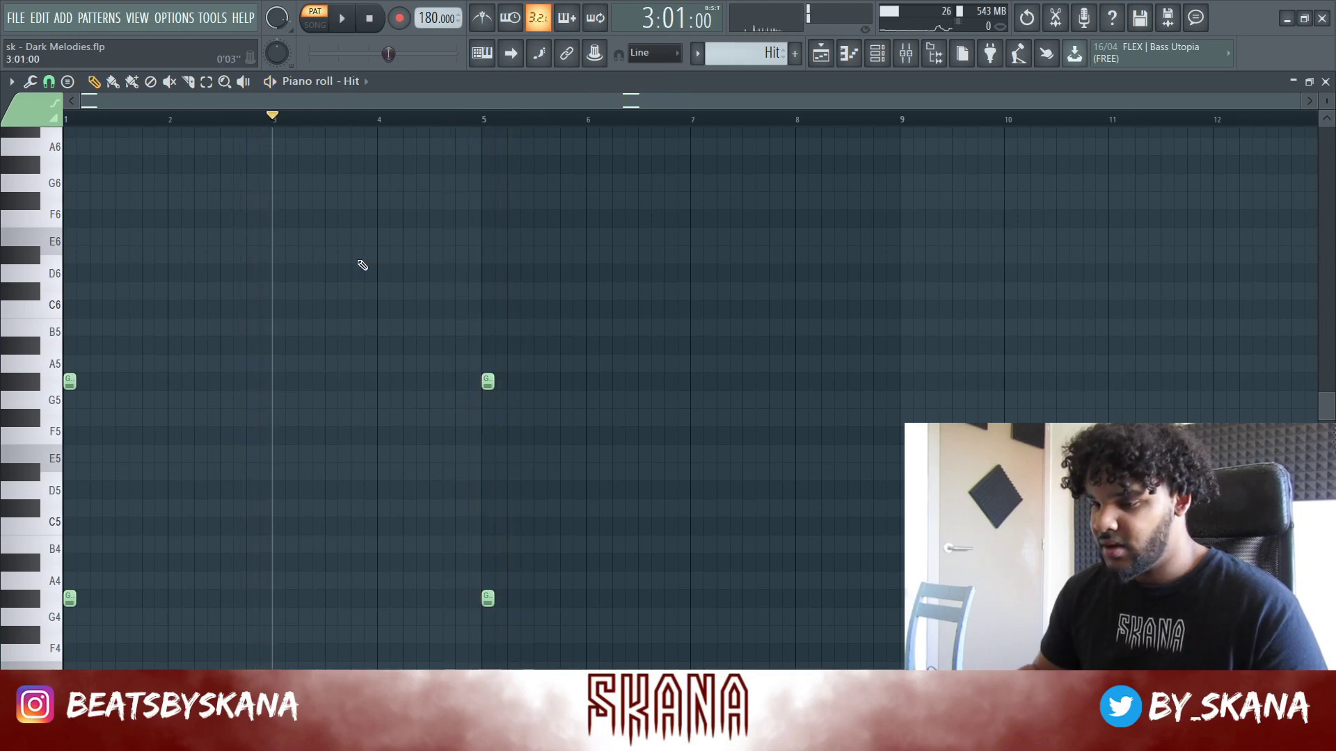
pyautogui.click(872, 61)
pyautogui.press('F6')
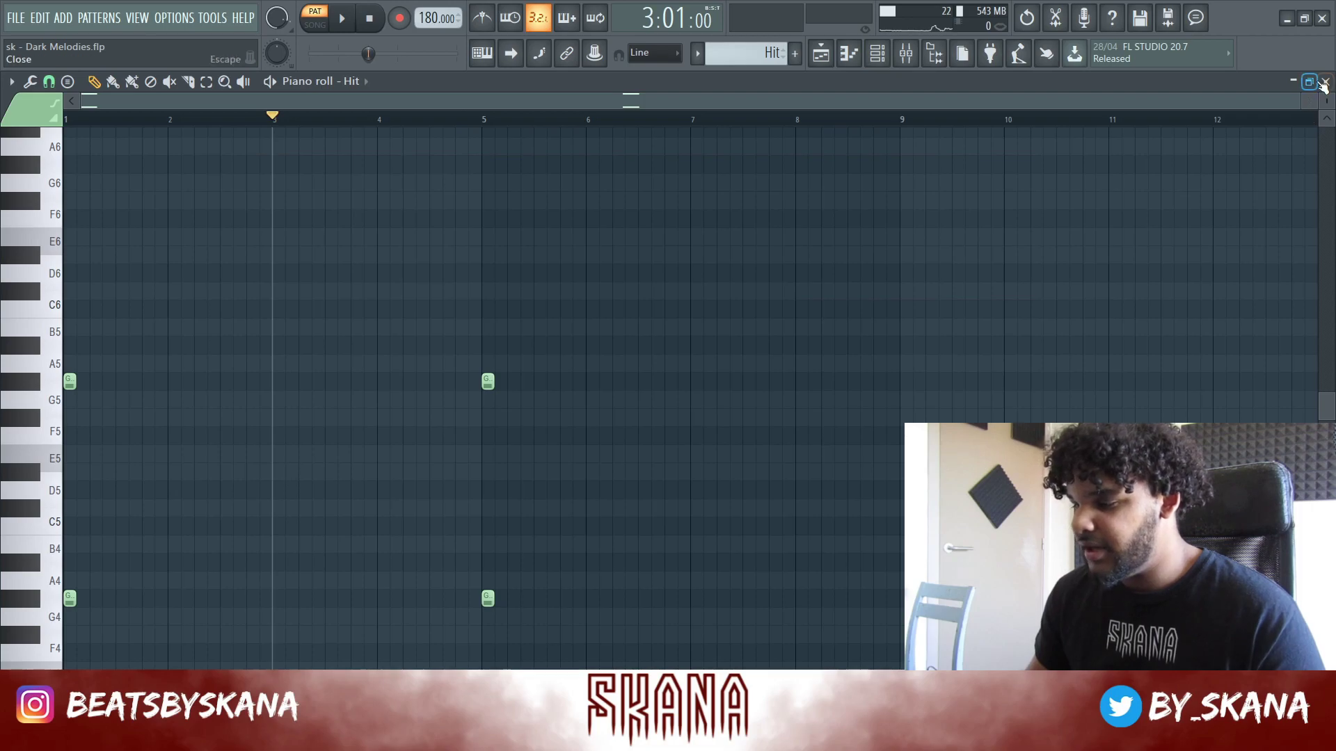
# Return to the playlist, select the Lead pattern and examine its notes and its Nexus preset
pyautogui.click(1324, 82)
pyautogui.press('F12')
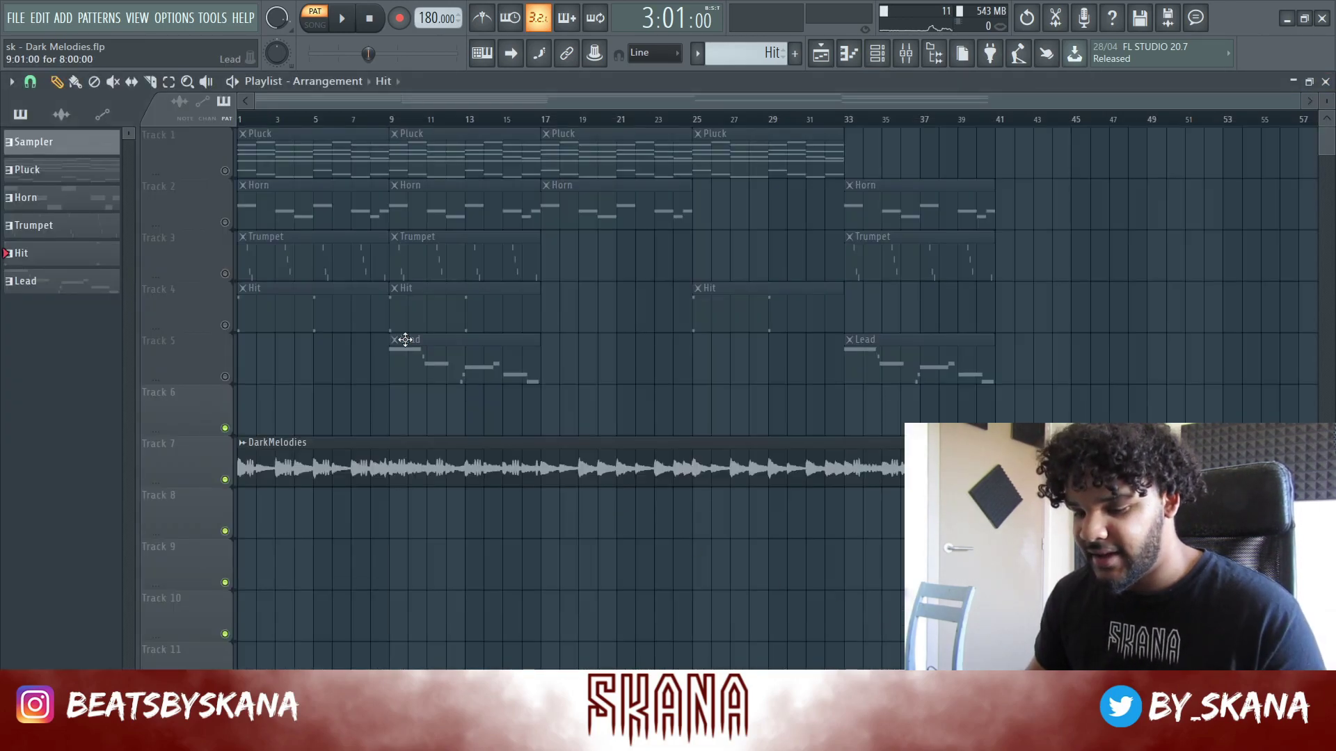
pyautogui.click(878, 54)
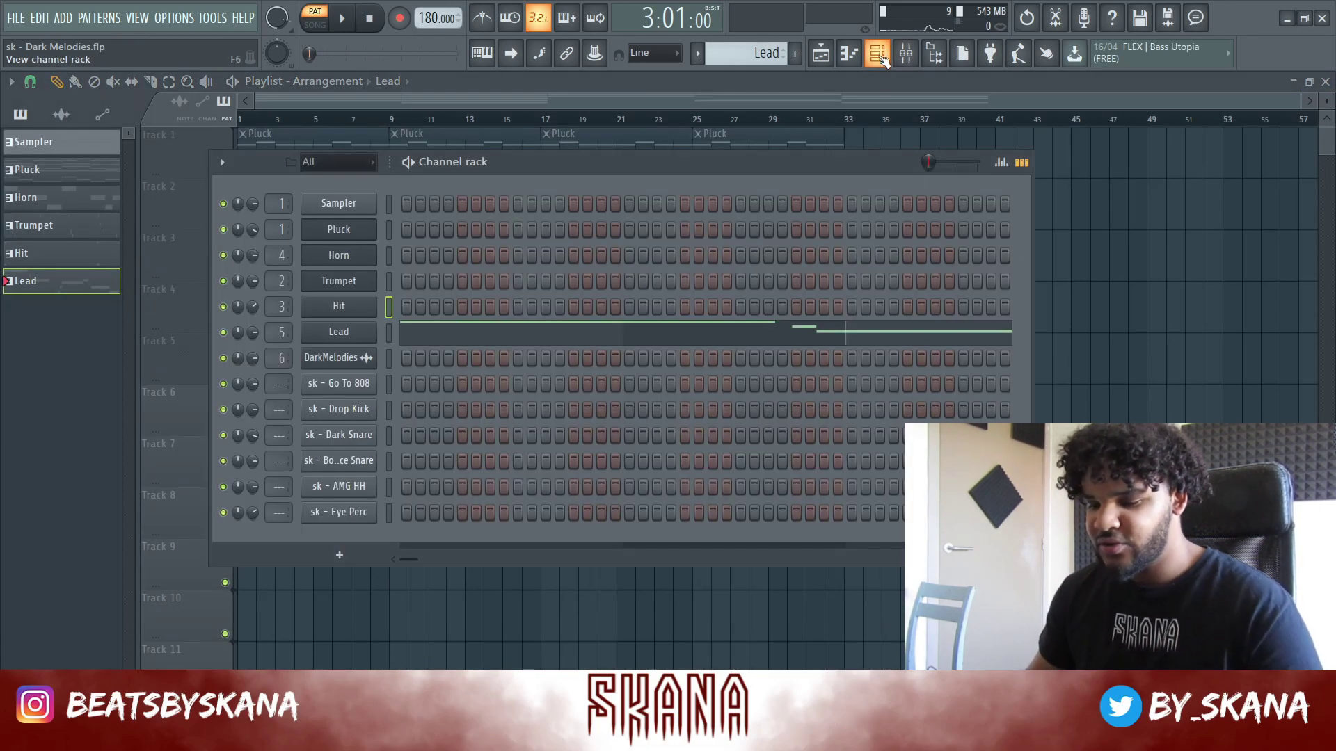
pyautogui.click(428, 336)
pyautogui.scroll(3, 405, 388)
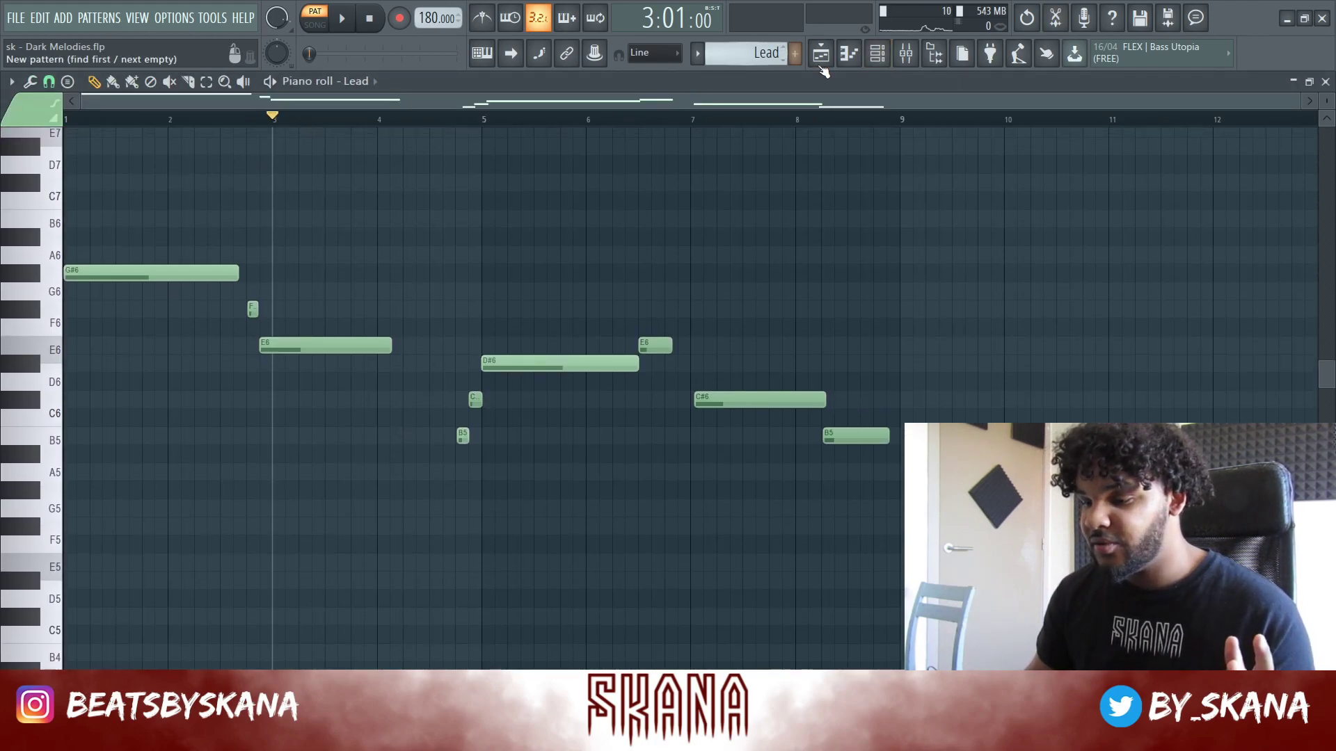
pyautogui.click(874, 61)
pyautogui.click(309, 340)
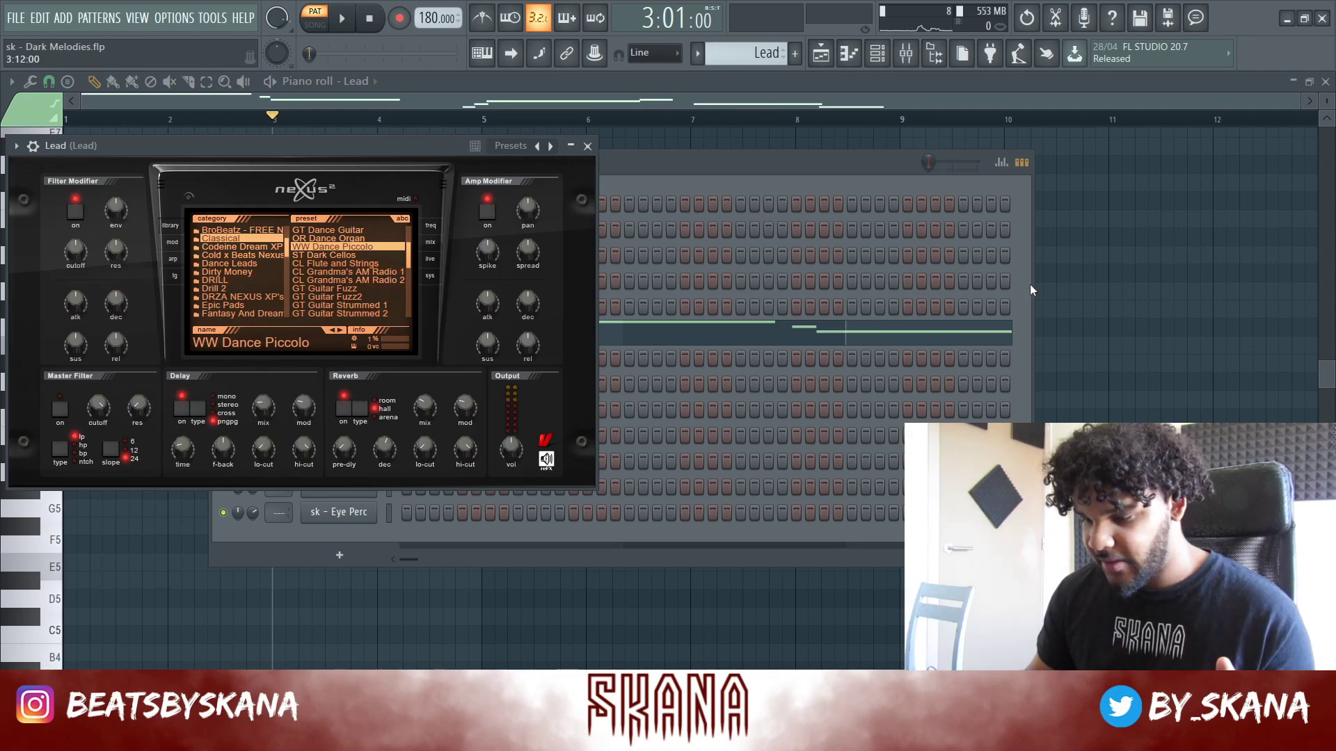
pyautogui.click(1100, 282)
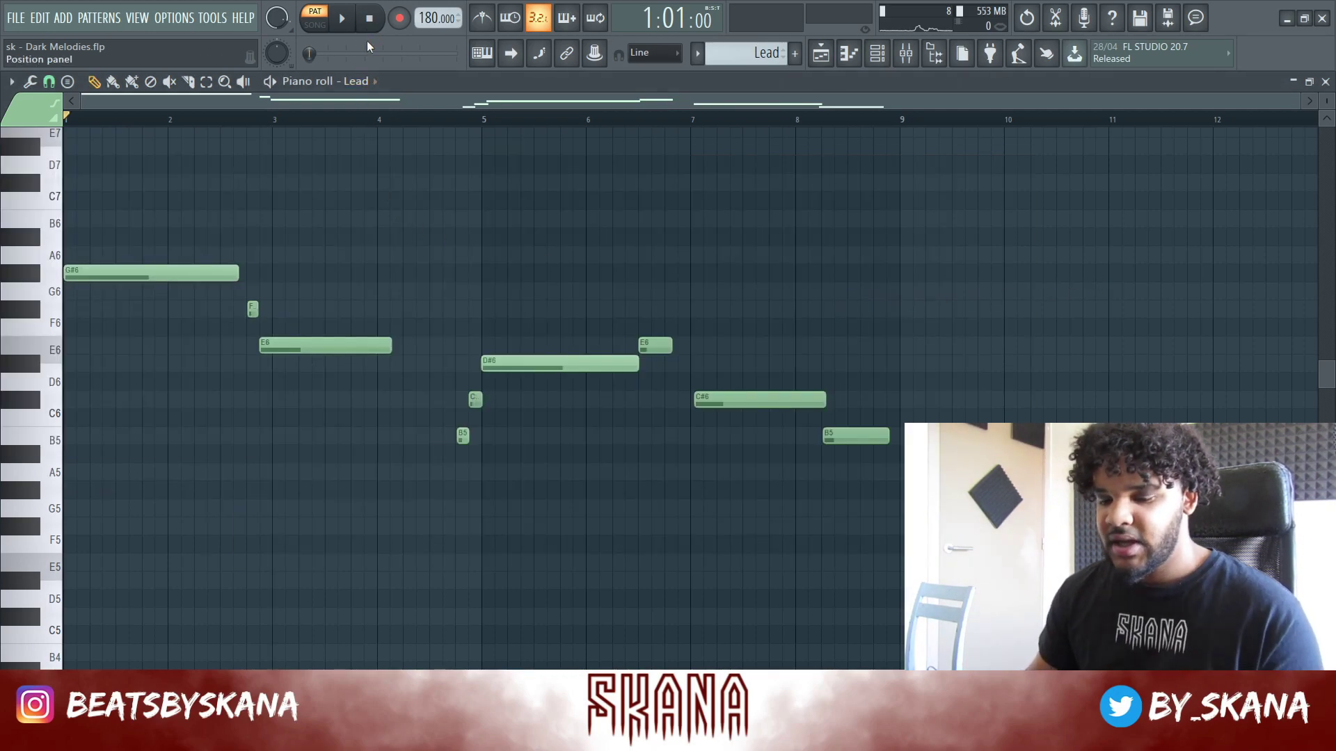
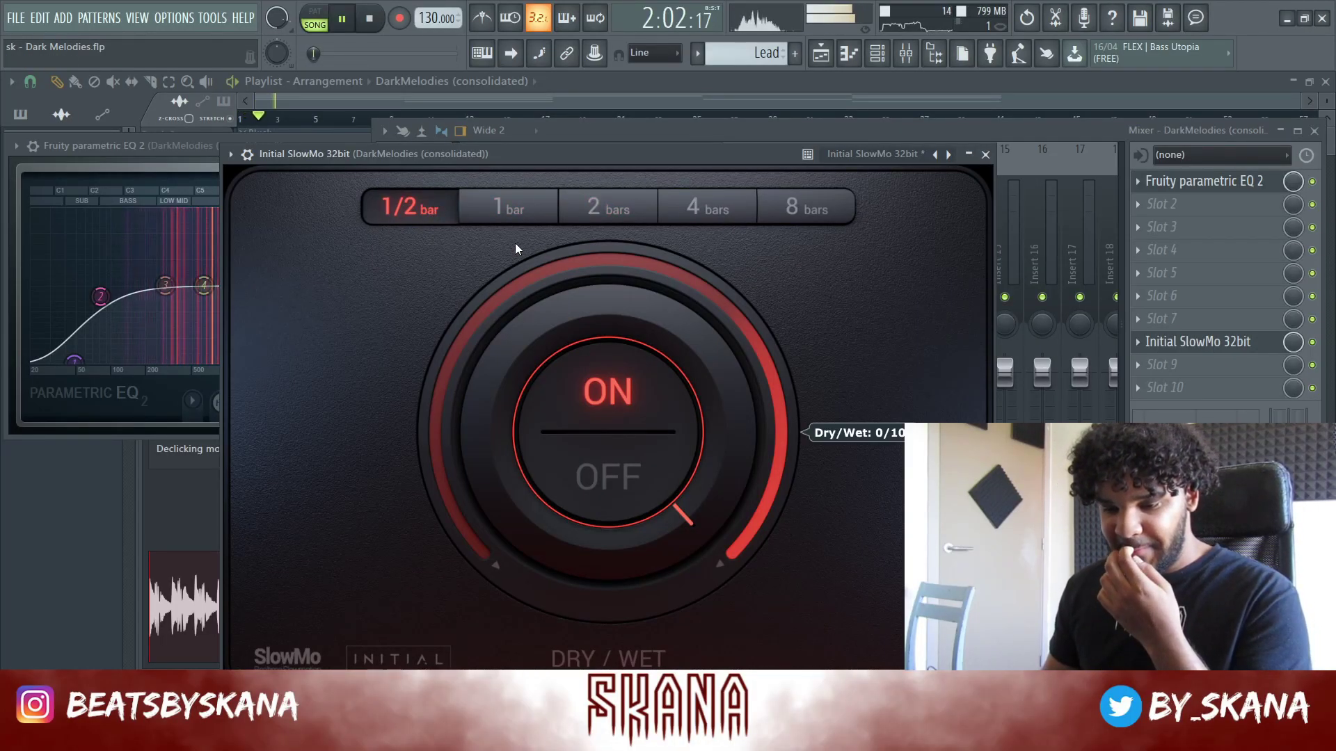
# Adjust the low-end bands of the Fruity parametric EQ 2 on the DarkMelodies (consolidated) mixer track, shifting the low cut higher
pyautogui.moveTo(74, 360); pyautogui.dragTo(86, 360)
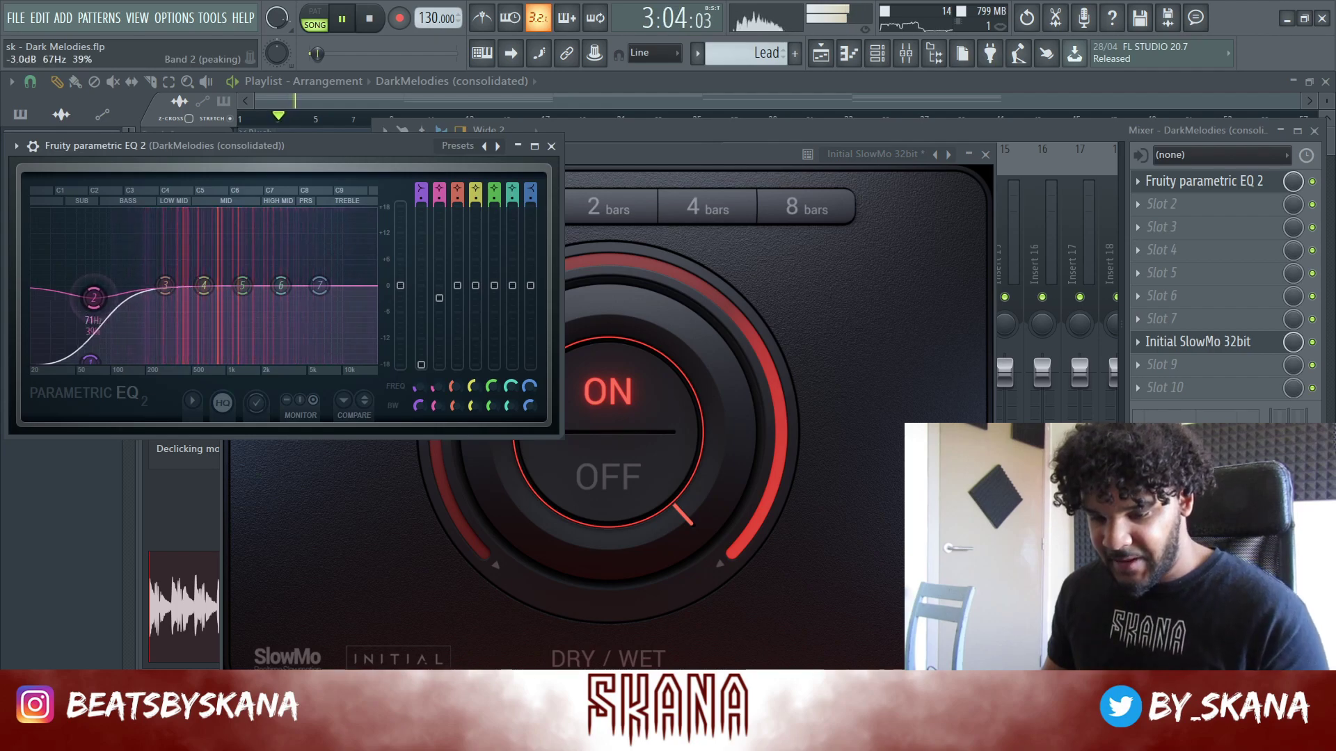
pyautogui.moveTo(273, 296); pyautogui.dragTo(285, 303)
pyautogui.moveTo(163, 285); pyautogui.dragTo(212, 293)
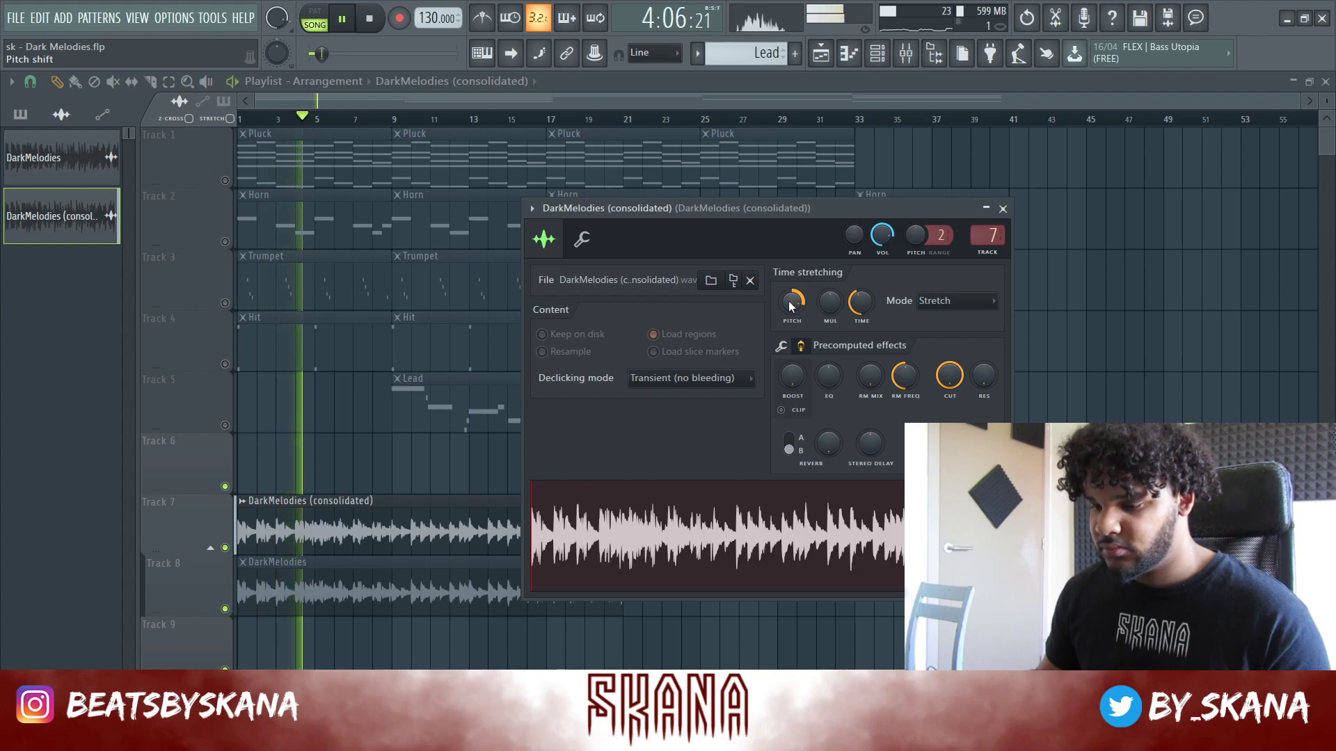
# Close the DarkMelodies (consolidated) channel settings and set the song position to bar 5
pyautogui.click(1003, 209)
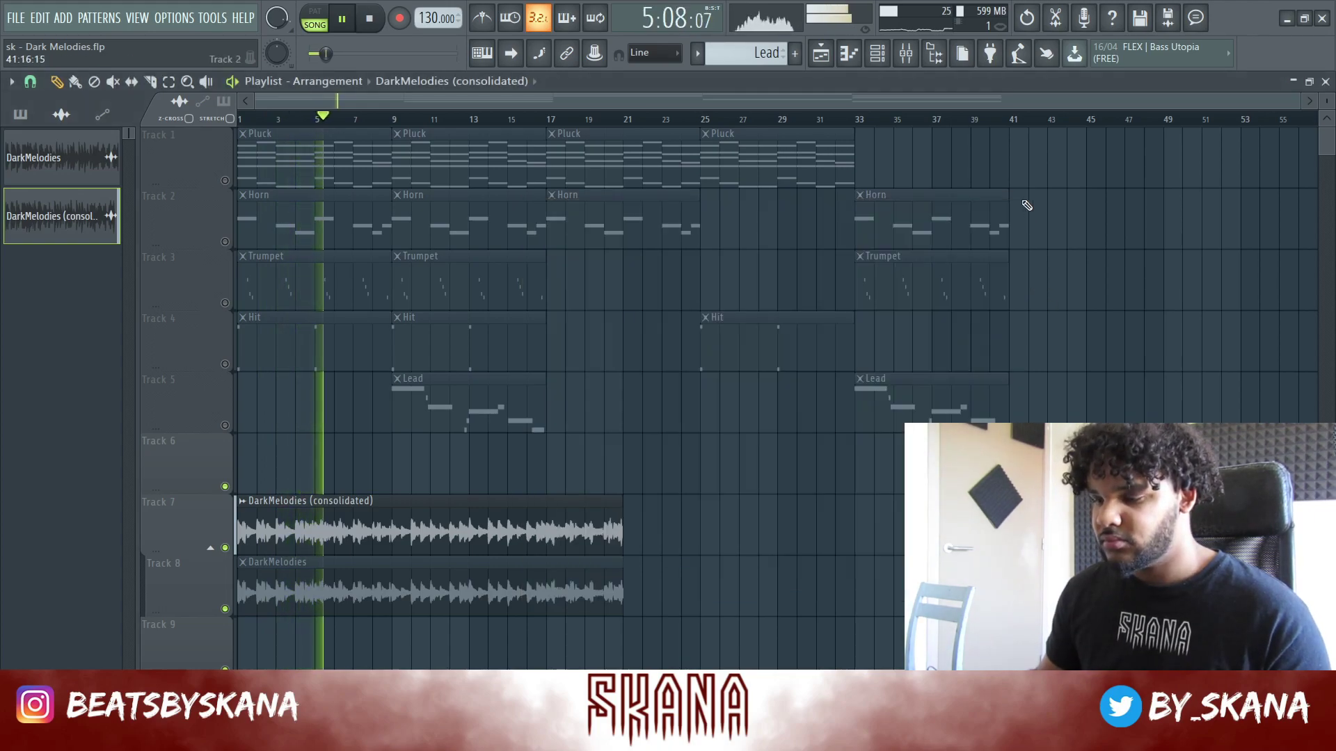
pyautogui.click(315, 118)
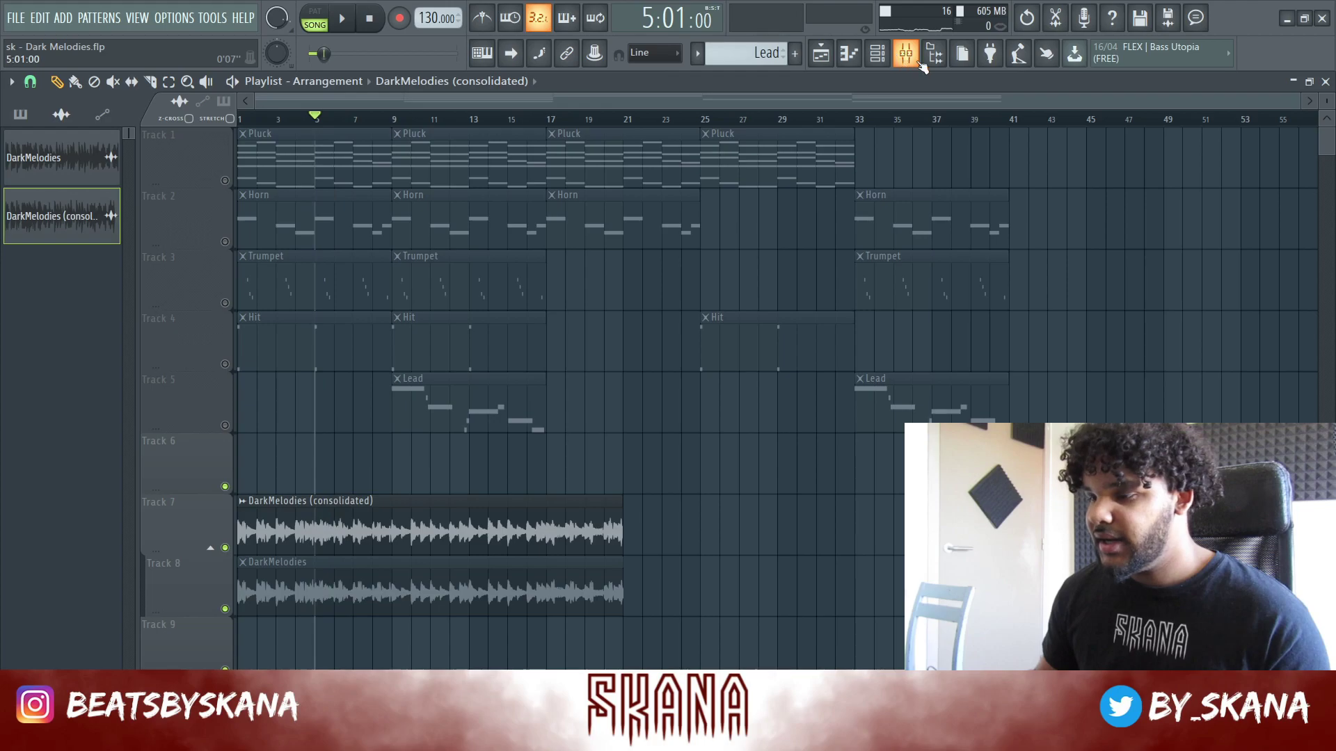
# Add Gross Beat to slot 7 of the DarkMelodies (consolidated) mixer track and load its Sidechain volume preset
pyautogui.click(877, 54)
pyautogui.click(877, 54)
pyautogui.click(906, 55)
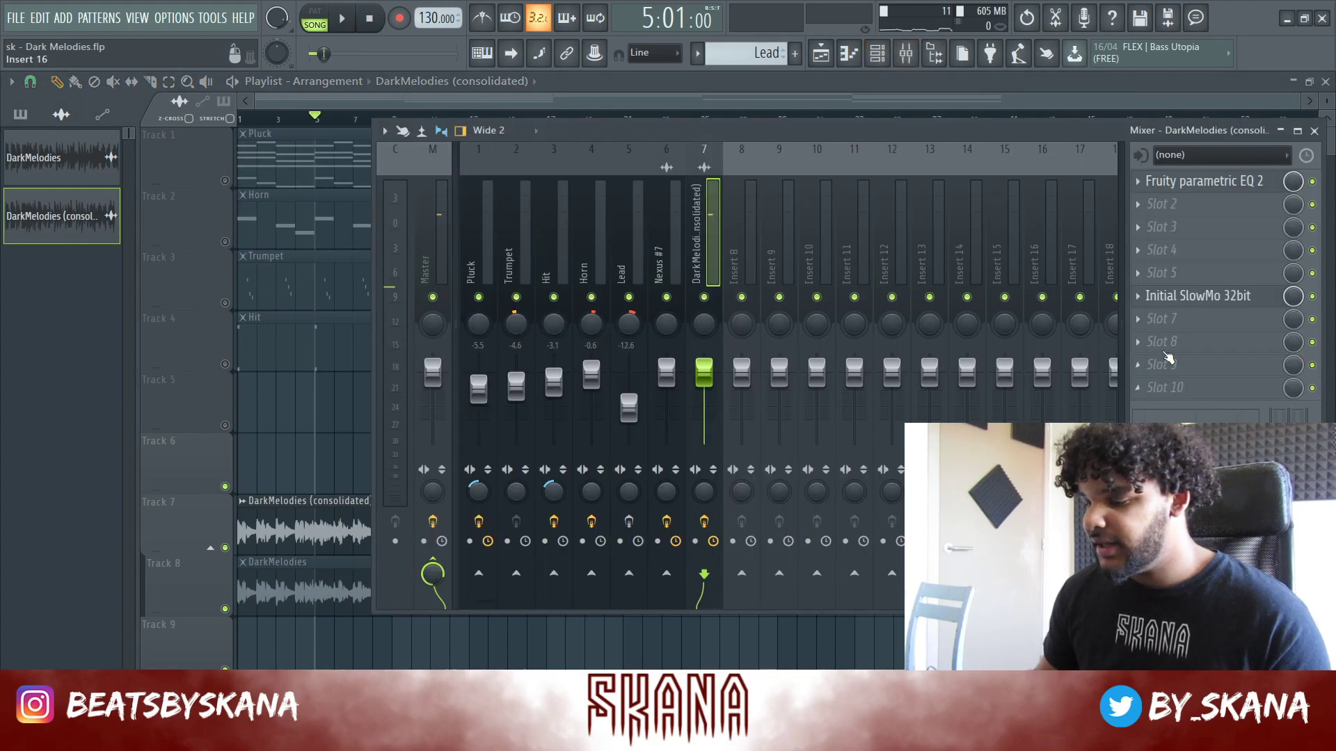
pyautogui.click(1190, 321)
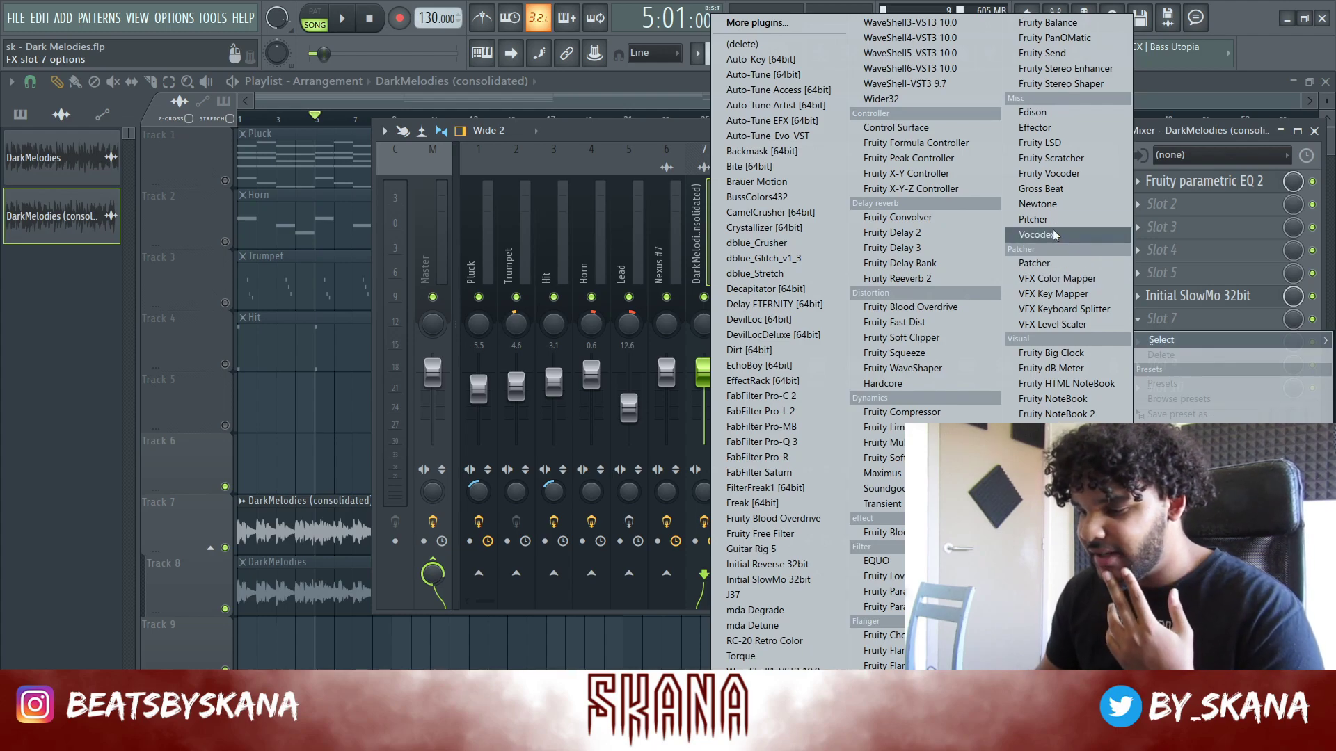
pyautogui.click(1047, 189)
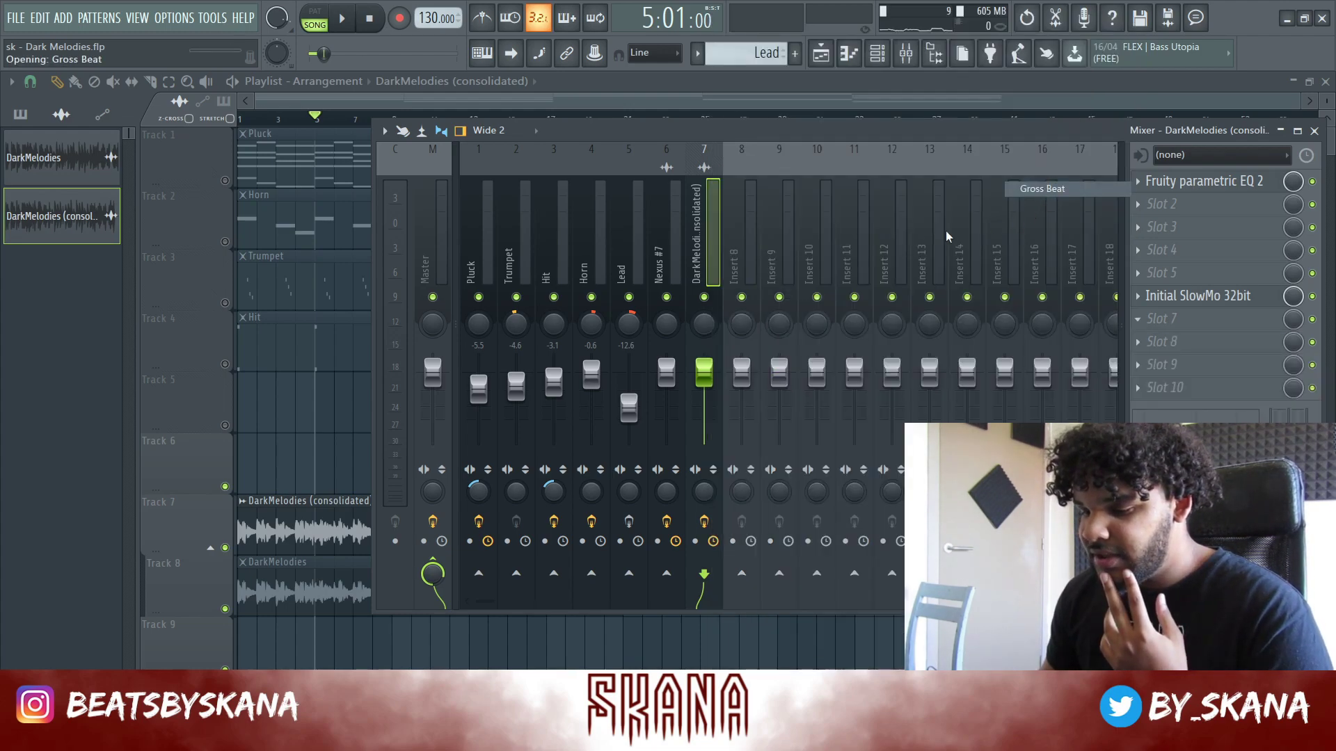
pyautogui.moveTo(558, 185); pyautogui.dragTo(656, 113)
pyautogui.click(258, 526)
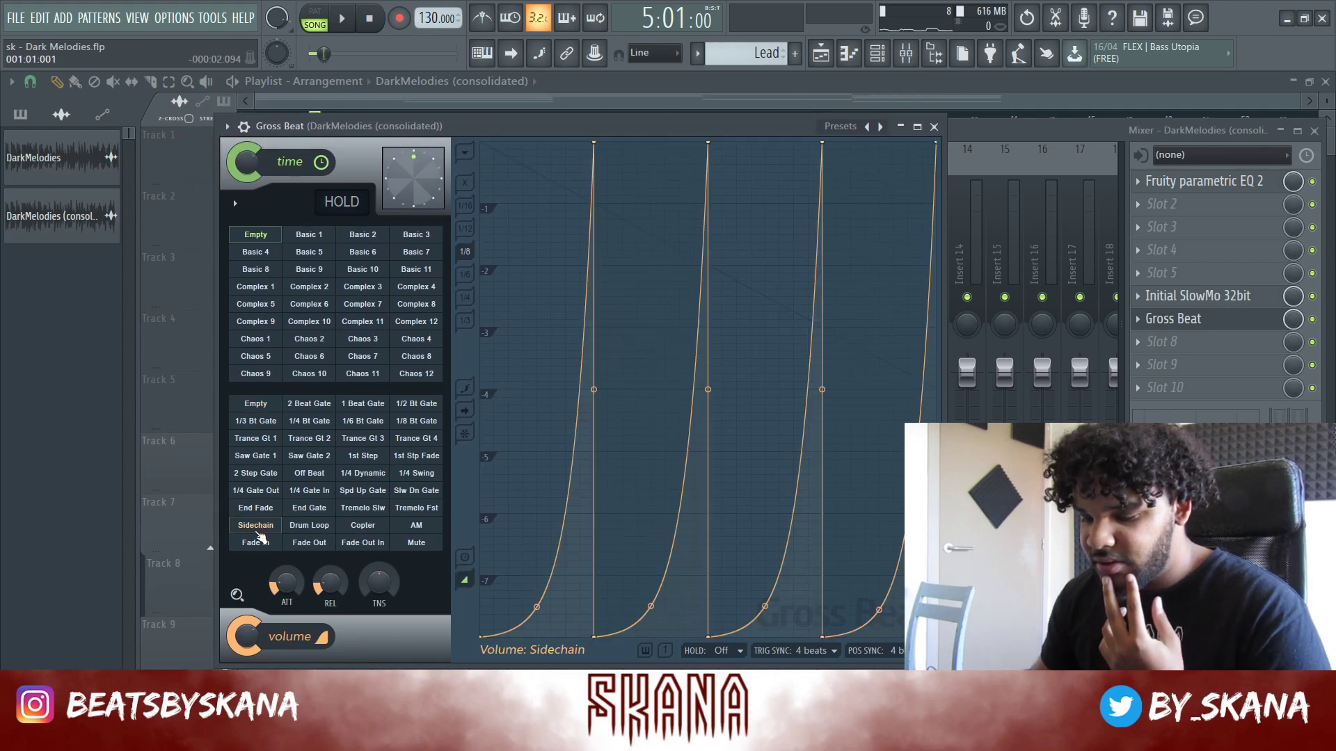
# Straighten the four rising curves of the Gross Beat Sidechain volume envelope into linear ramps
pyautogui.moveTo(530, 620); pyautogui.dragTo(537, 390)
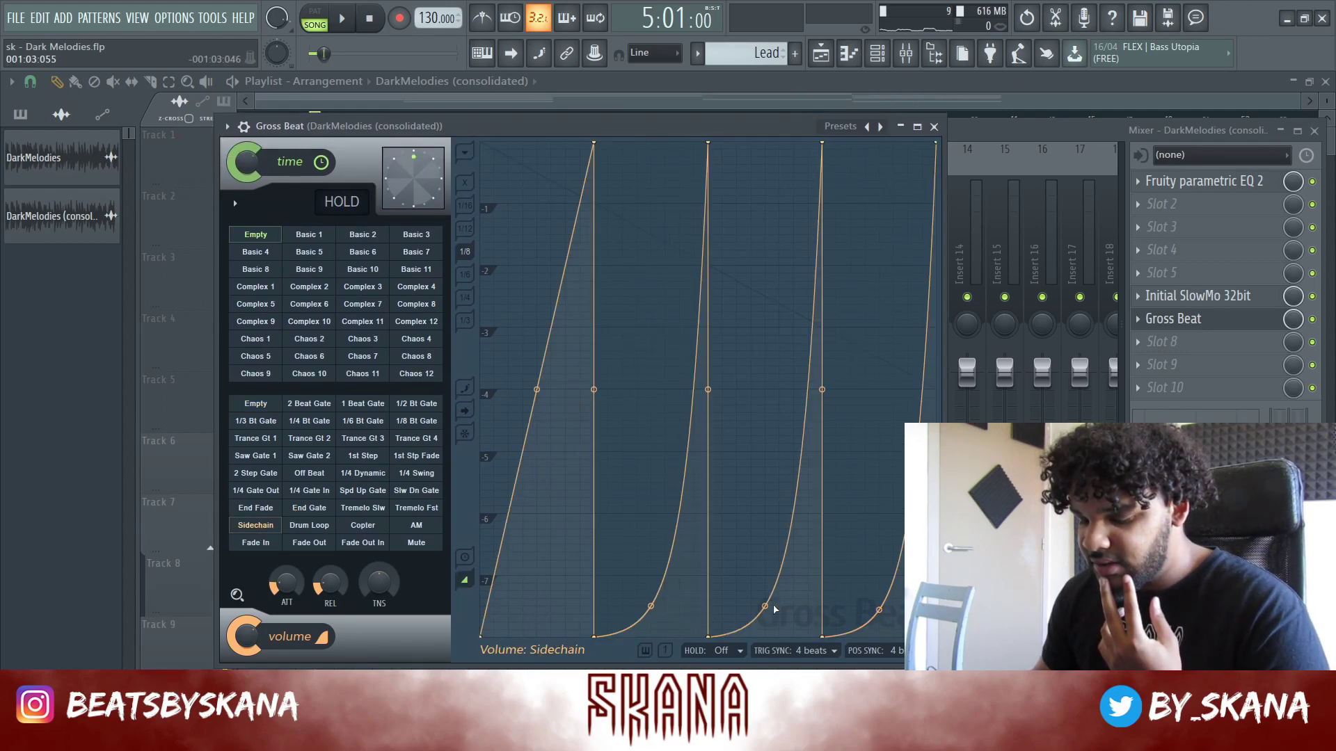
pyautogui.rightClick(882, 610)
pyautogui.rightClick(654, 607)
pyautogui.rightClick(766, 607)
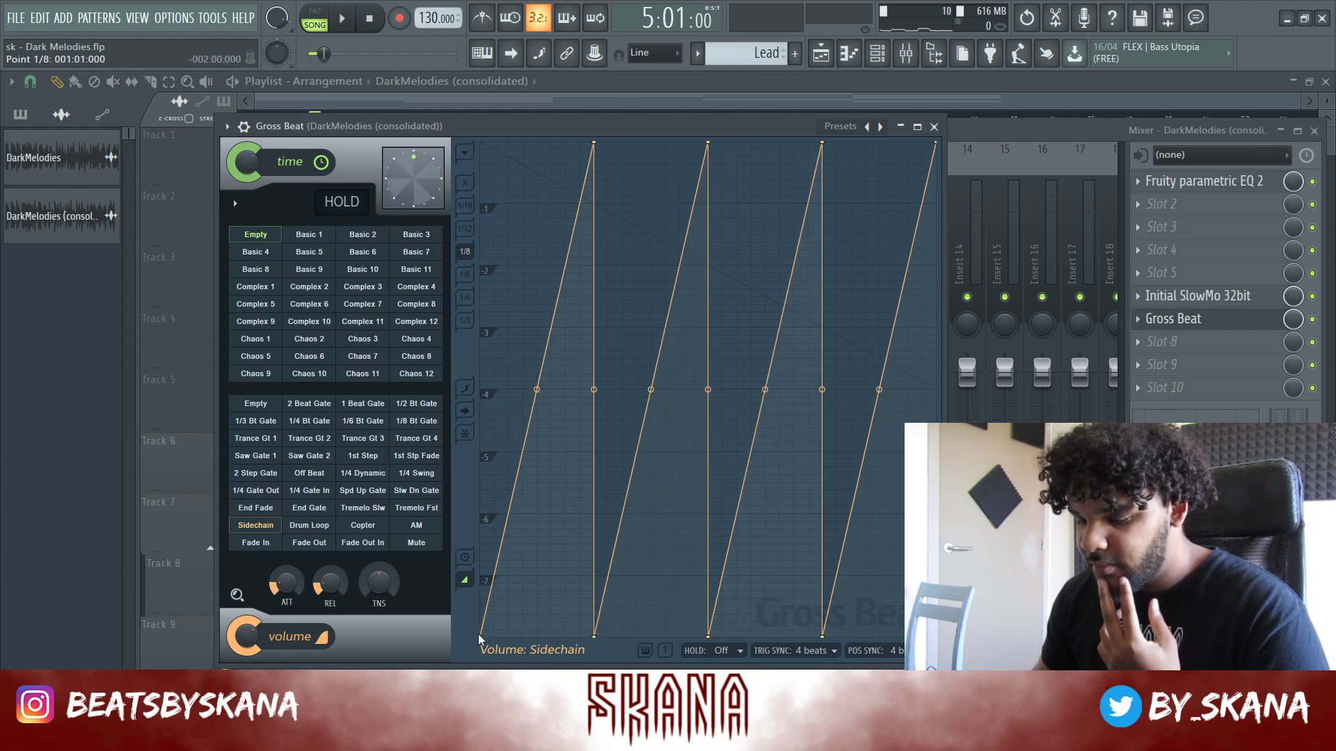
# Raise the envelope's first and last low points to about half height and the two middle ones to about a quarter
pyautogui.moveTo(485, 636); pyautogui.dragTo(442, 394)
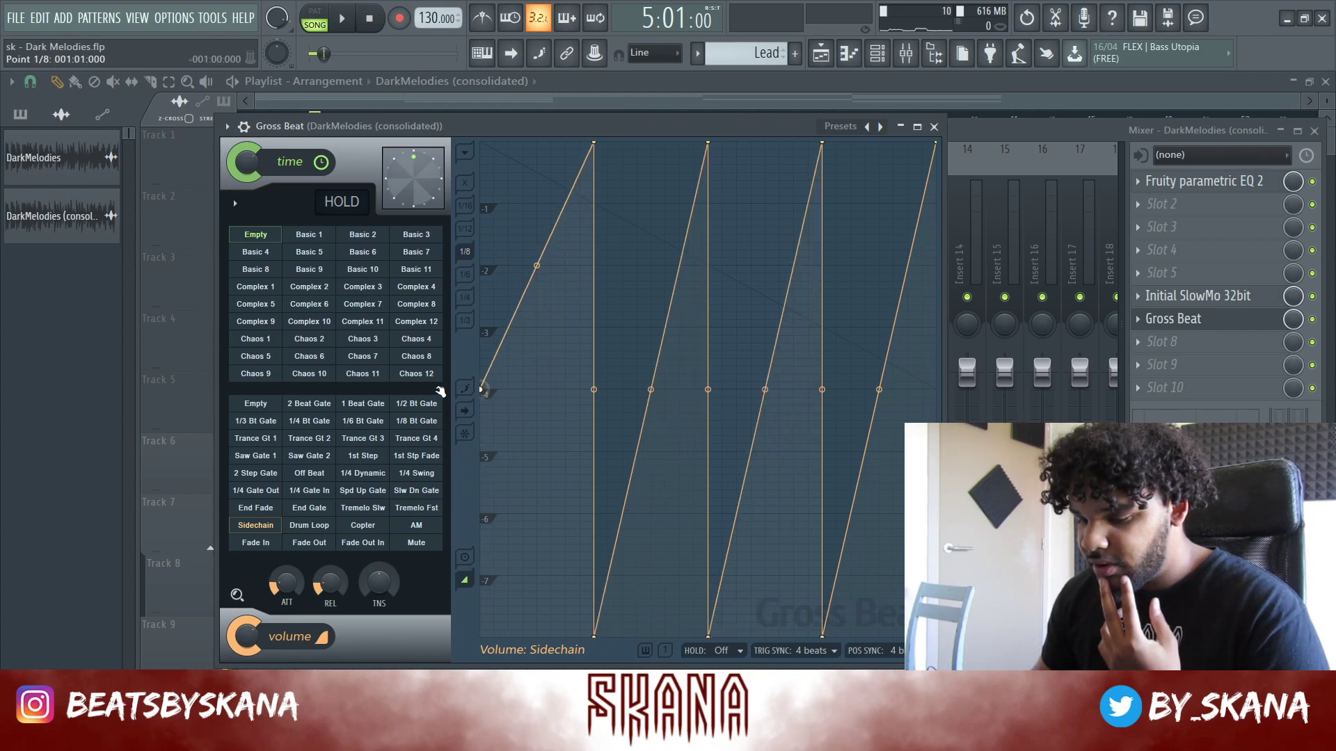
pyautogui.moveTo(822, 636); pyautogui.dragTo(823, 389)
pyautogui.moveTo(709, 636); pyautogui.dragTo(709, 514)
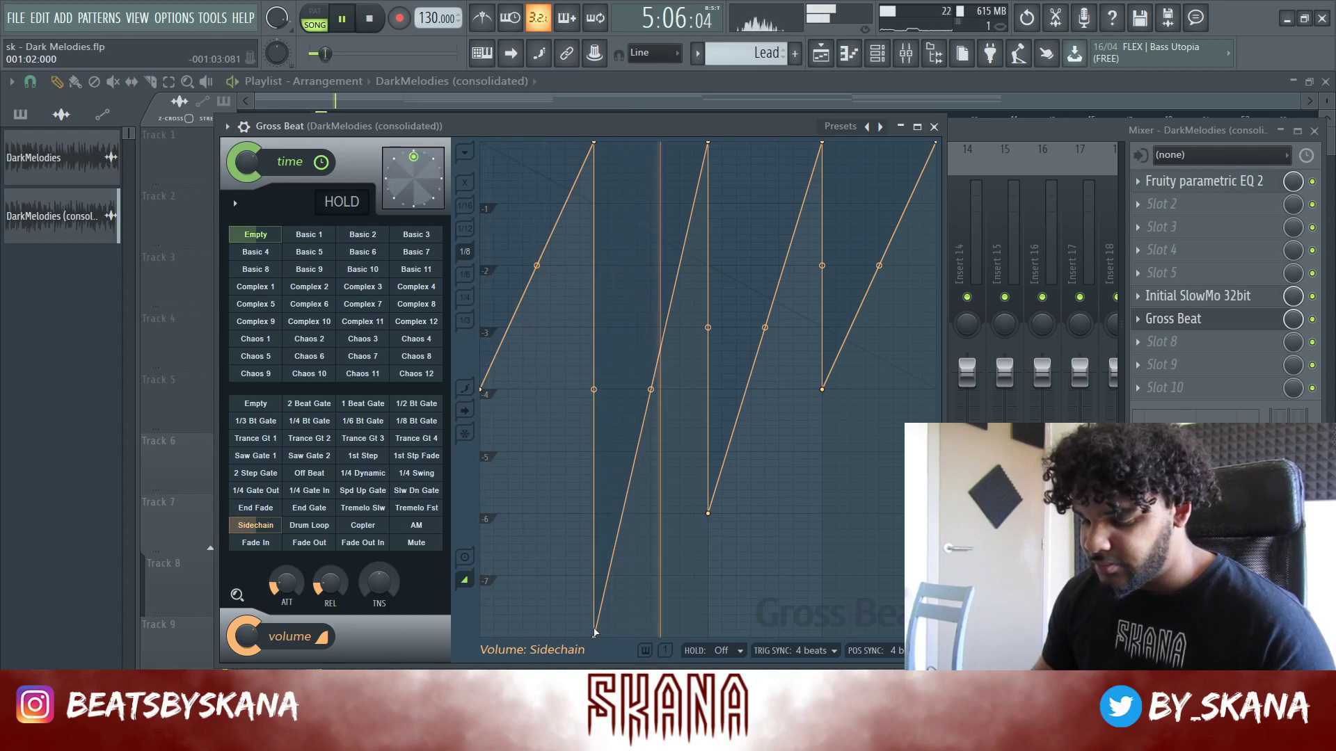
pyautogui.moveTo(594, 635); pyautogui.dragTo(592, 516)
# Play back the melody with the edited sidechain envelope and close Gross Beat
pyautogui.press('space')
pyautogui.press('space')
pyautogui.press('KP_Divide')
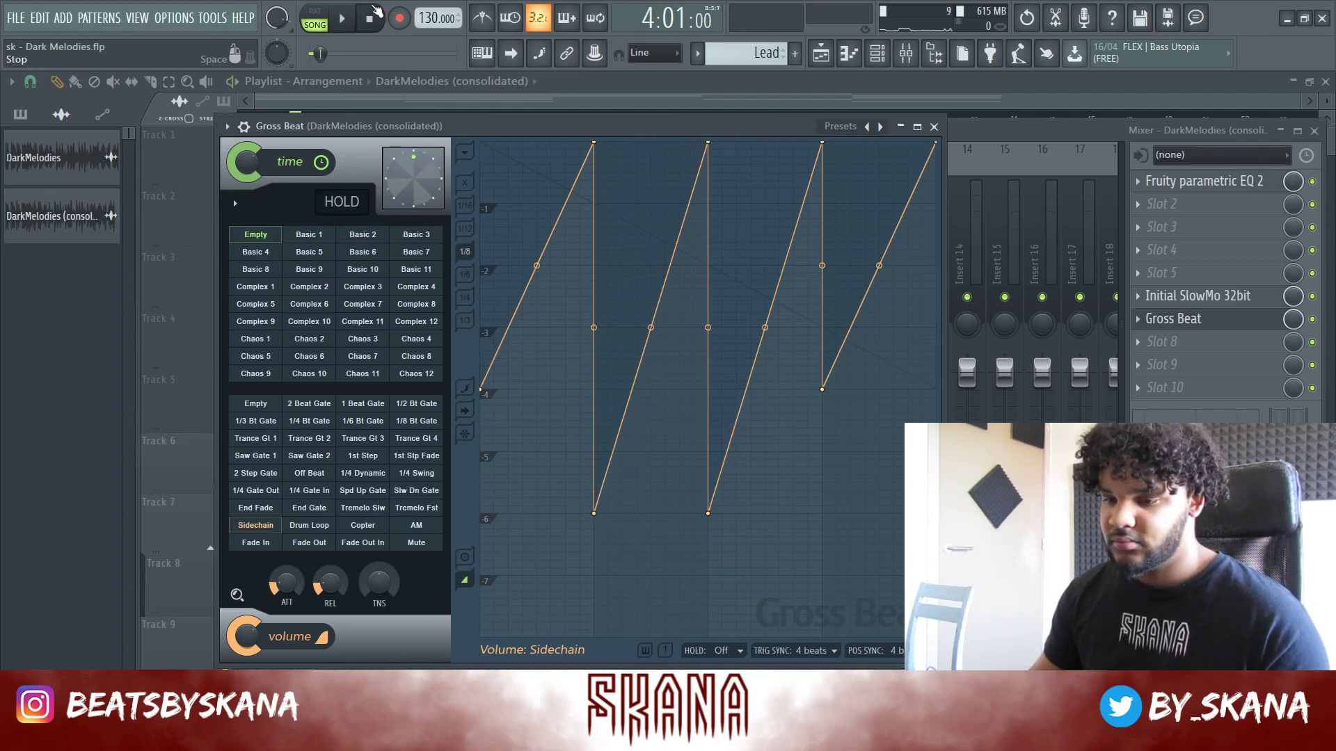
pyautogui.press('space')
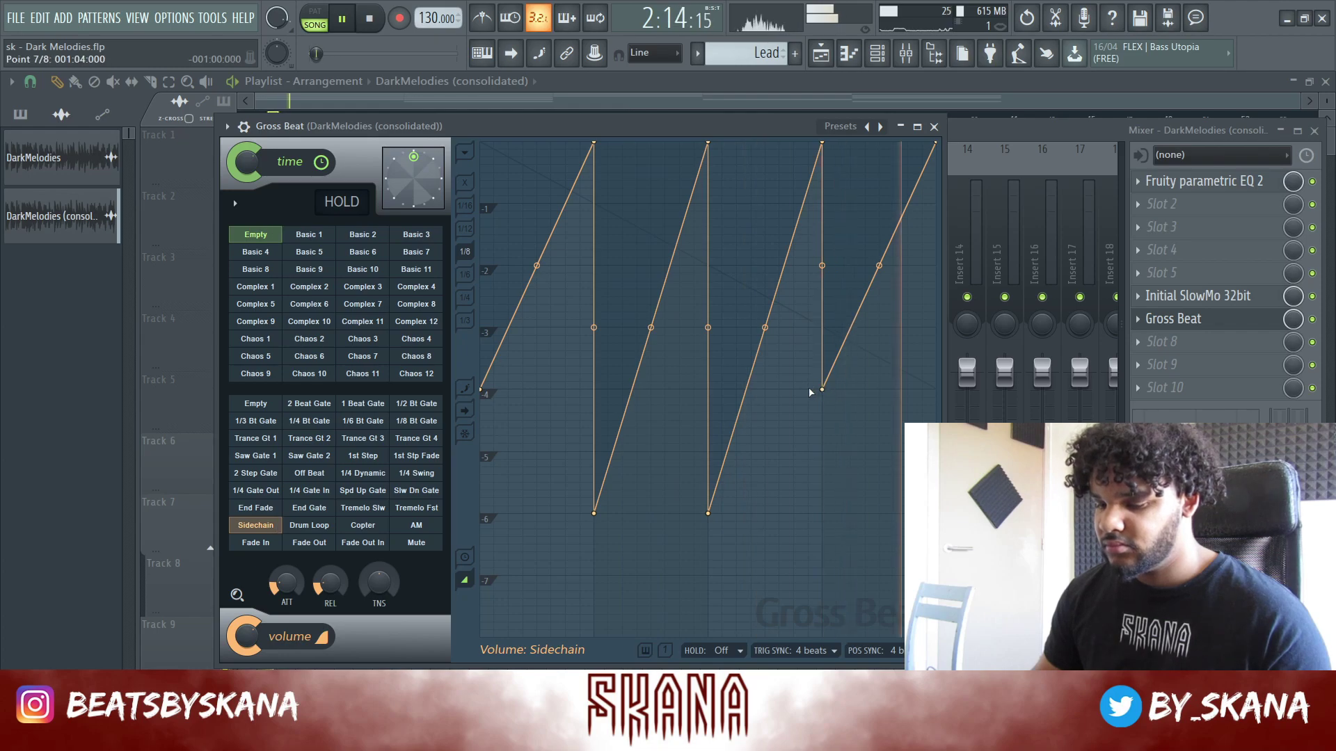
pyautogui.click(934, 126)
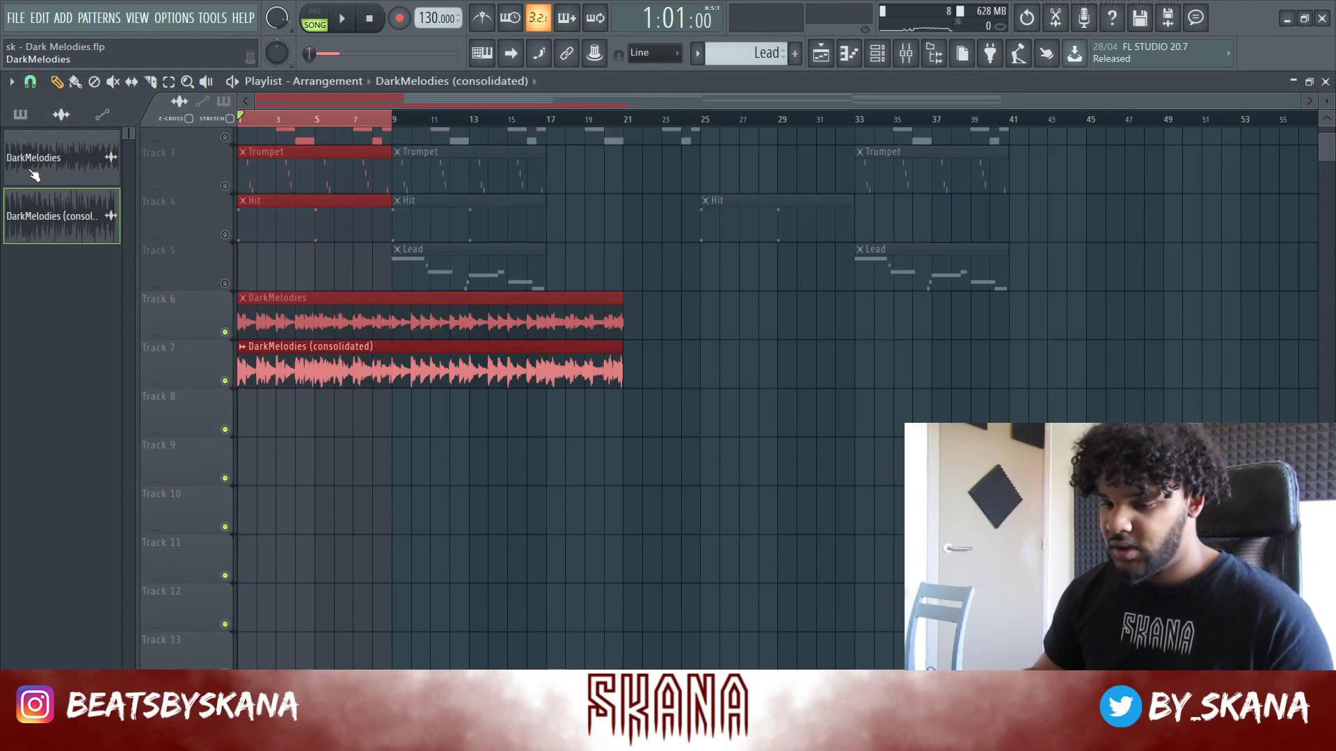
# Create a new pattern for the drums and open the Skana - 1K Drumkit folder in the browser, collapsing the Vocals folder
pyautogui.press('F4')
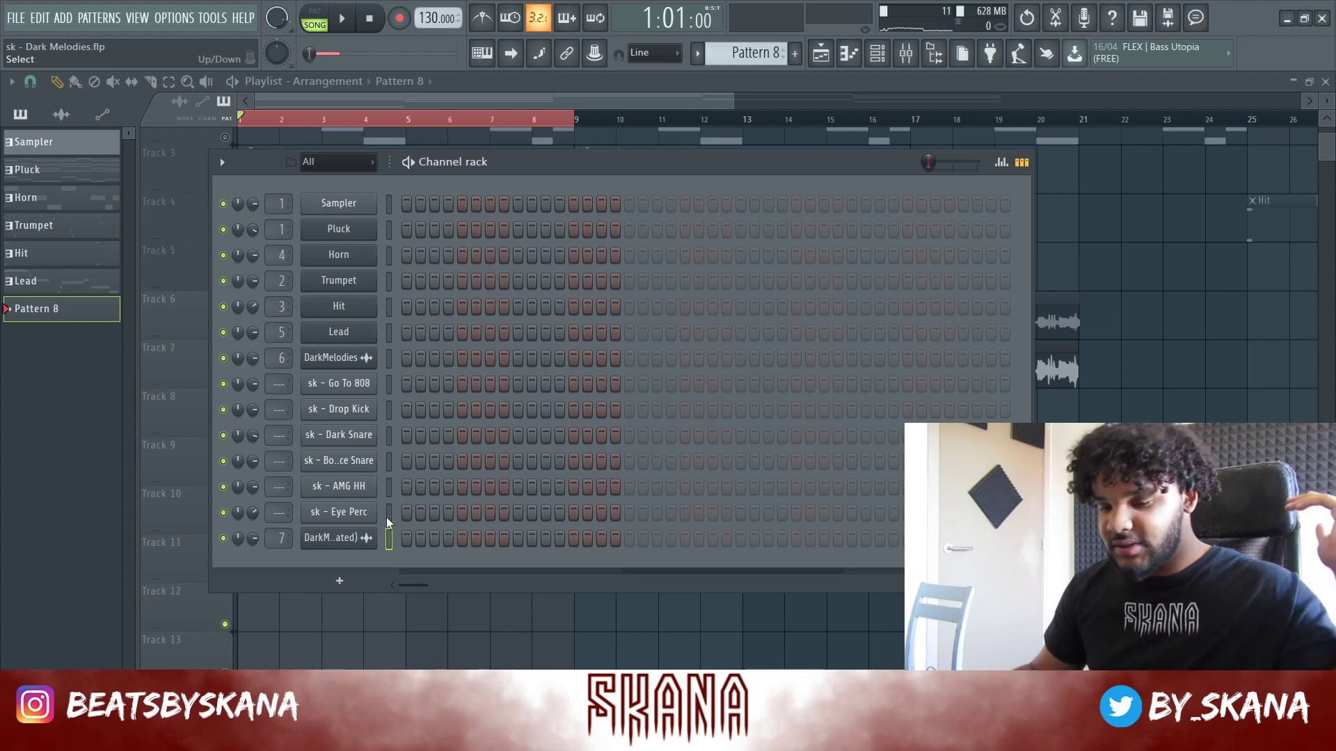
pyautogui.click(936, 52)
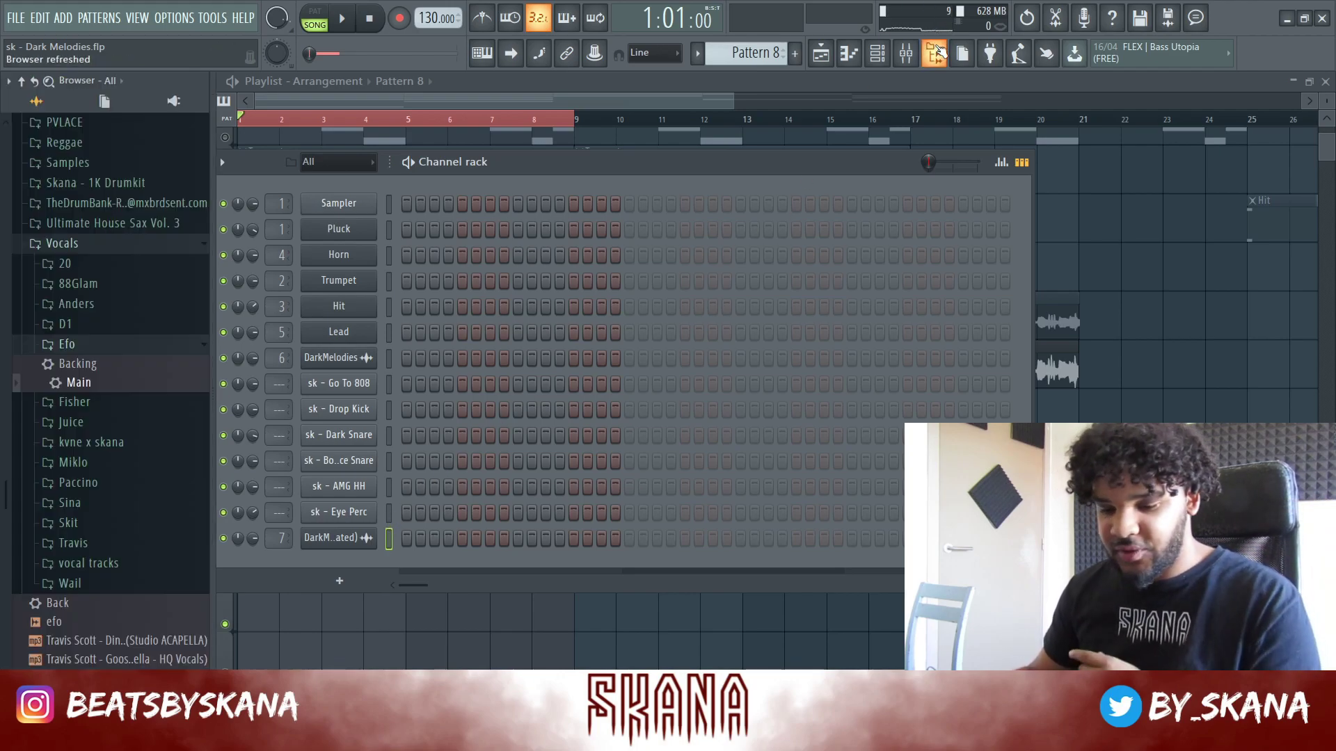
pyautogui.click(167, 251)
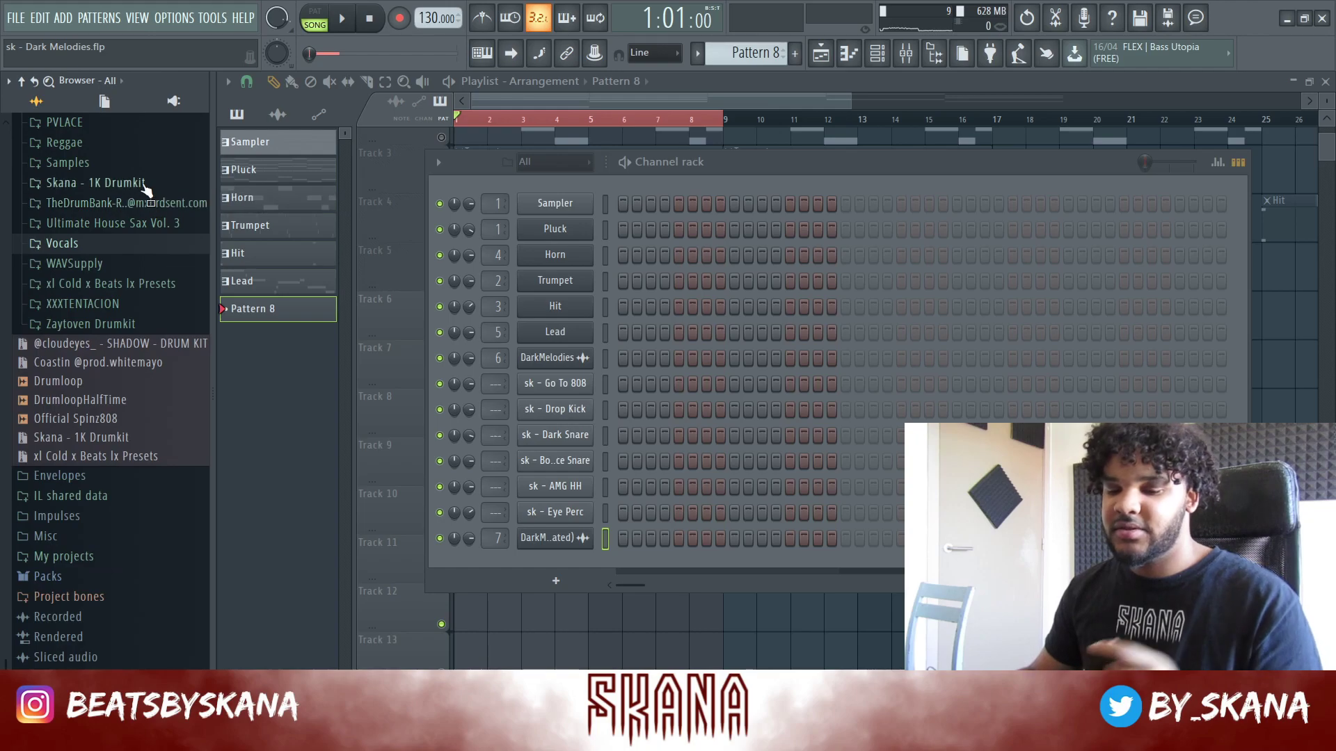
pyautogui.click(119, 183)
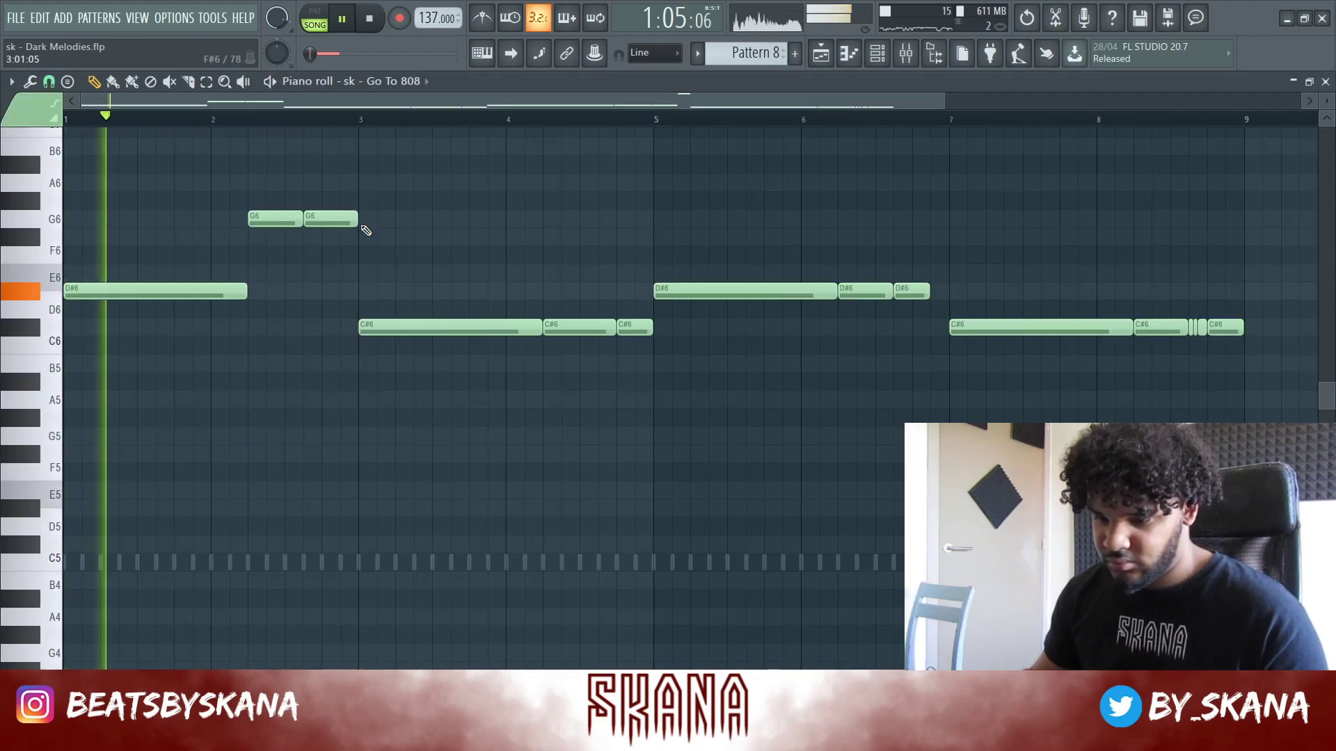
# Move the two bar 2 notes of the sk - Go To 808 part to G#6 and bar 4's last two notes to B5
pyautogui.click(275, 201)
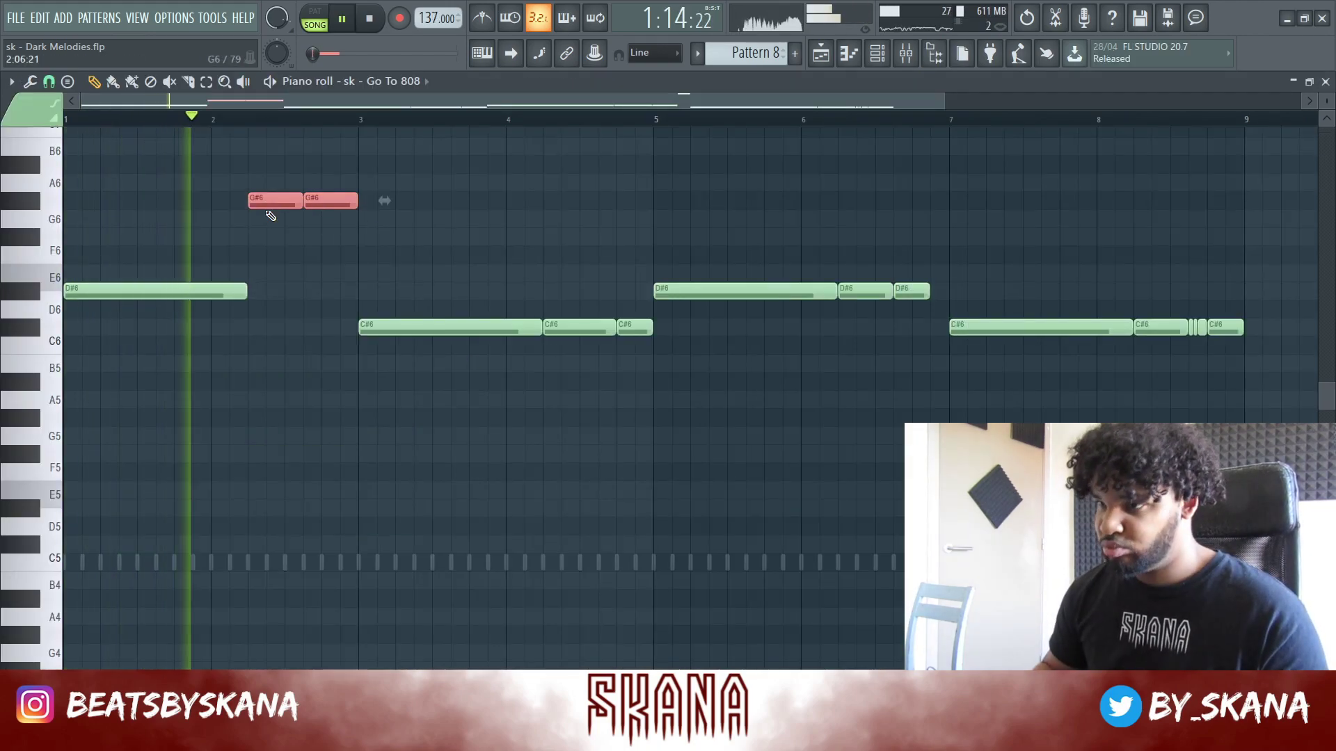
pyautogui.hotkey('ctrl', 'd')
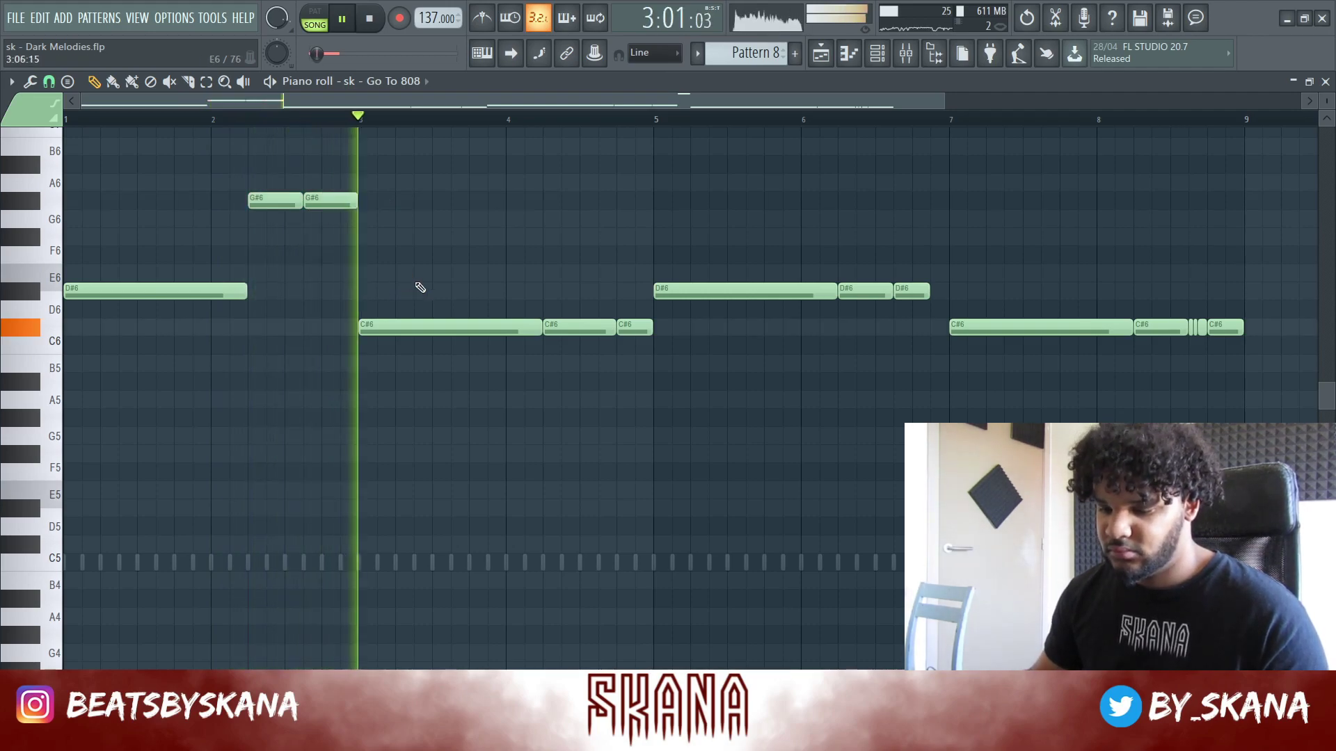
pyautogui.moveTo(620, 328); pyautogui.dragTo(573, 363)
pyautogui.click(492, 119)
pyautogui.press('space')
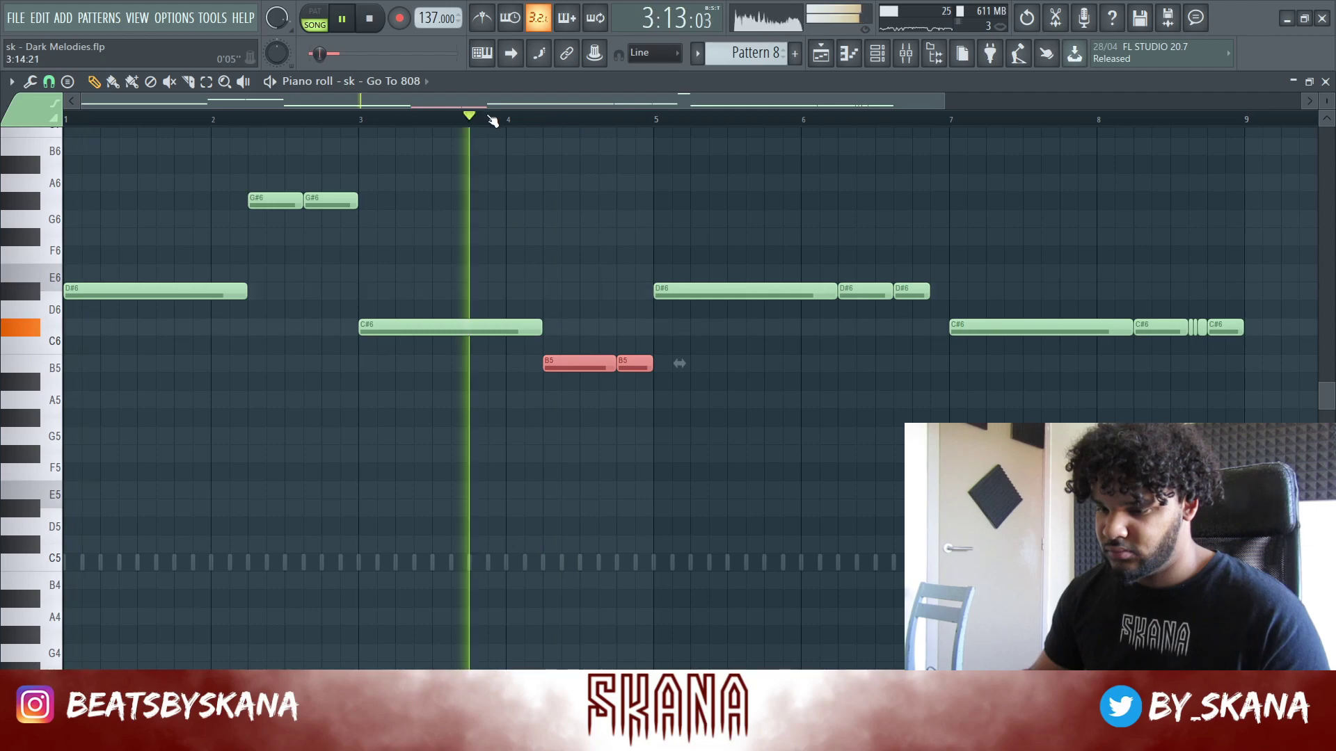
# Vary the 808 line with a G#6 note and a short closing D#7 in bar 6, and raise bar 8's closing notes to F#6
pyautogui.click(953, 390)
pyautogui.scroll(3, 1088, 364)
pyautogui.moveTo(873, 392); pyautogui.dragTo(872, 304)
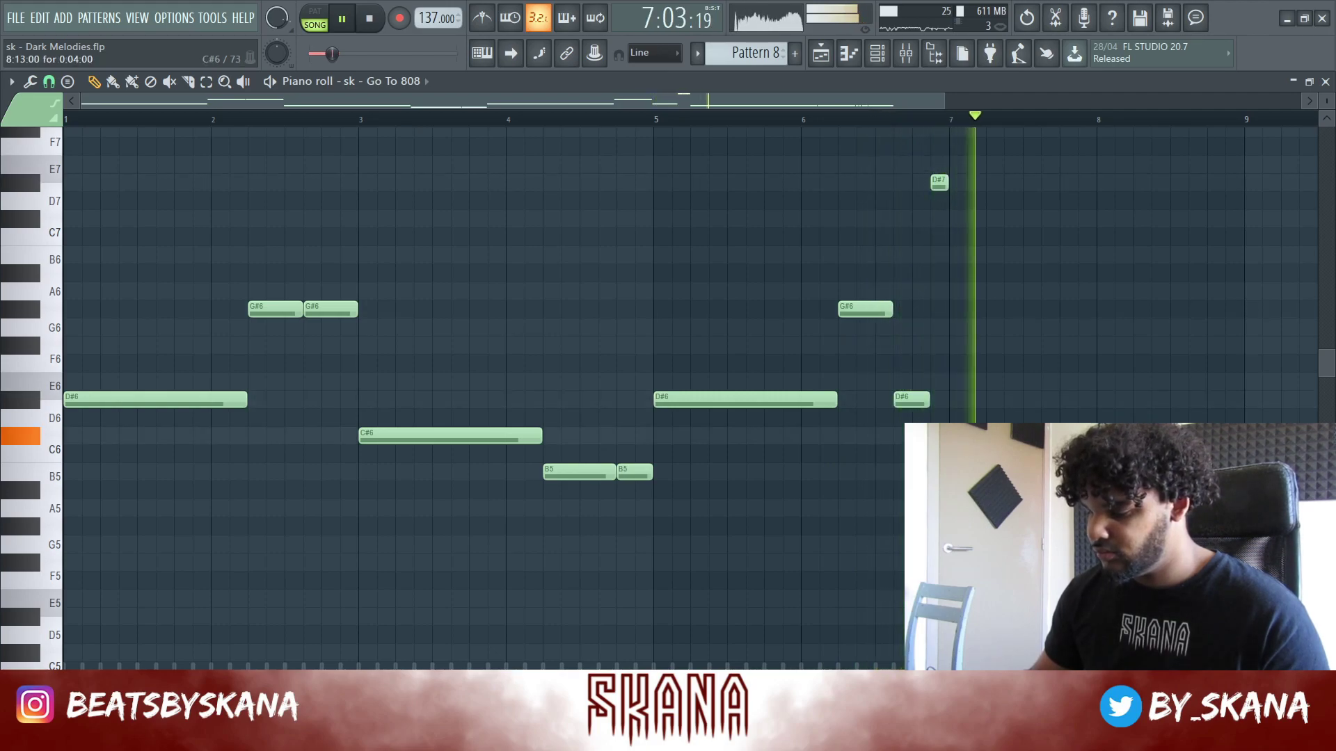
pyautogui.moveTo(1167, 373); pyautogui.dragTo(1167, 337)
# Transpose all the 808 notes down one octave and set their velocities to 100%
pyautogui.click(370, 19)
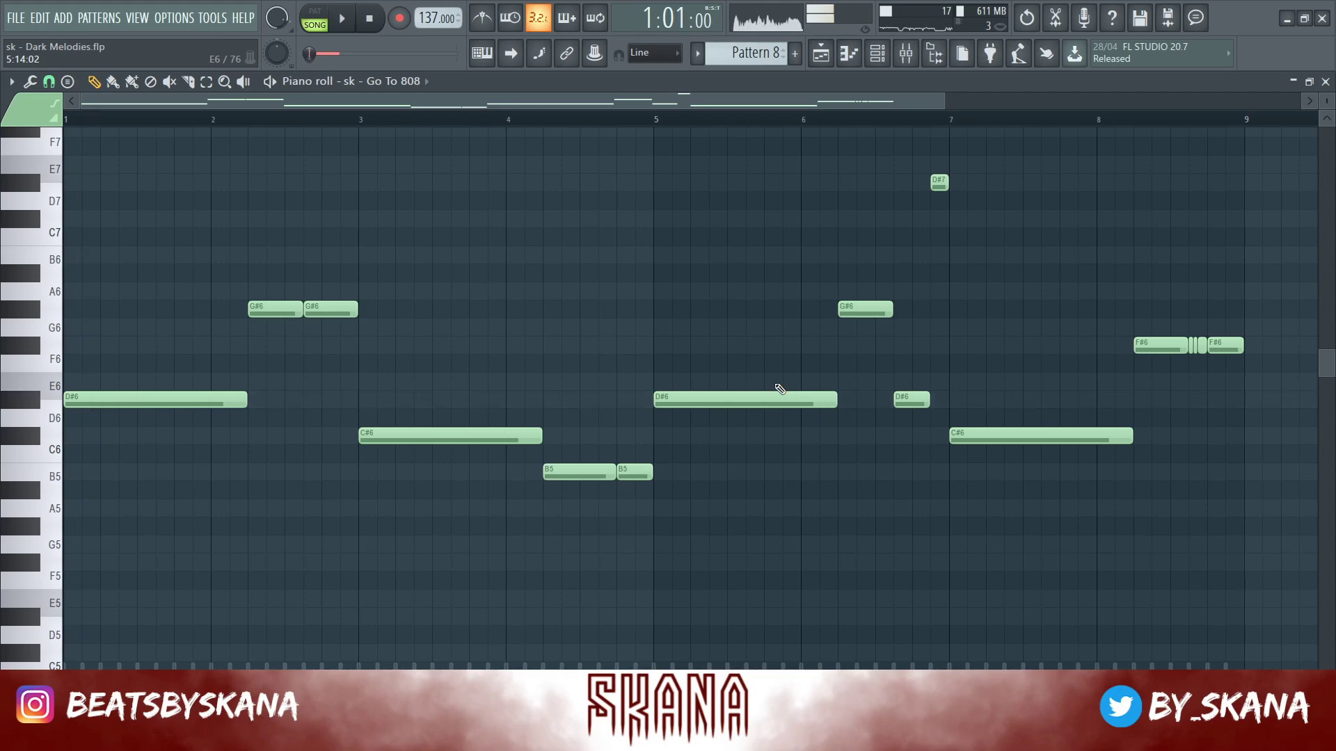
pyautogui.hotkey('ctrl', 'Down')
pyautogui.press('space')
pyautogui.scroll(-3, 804, 418)
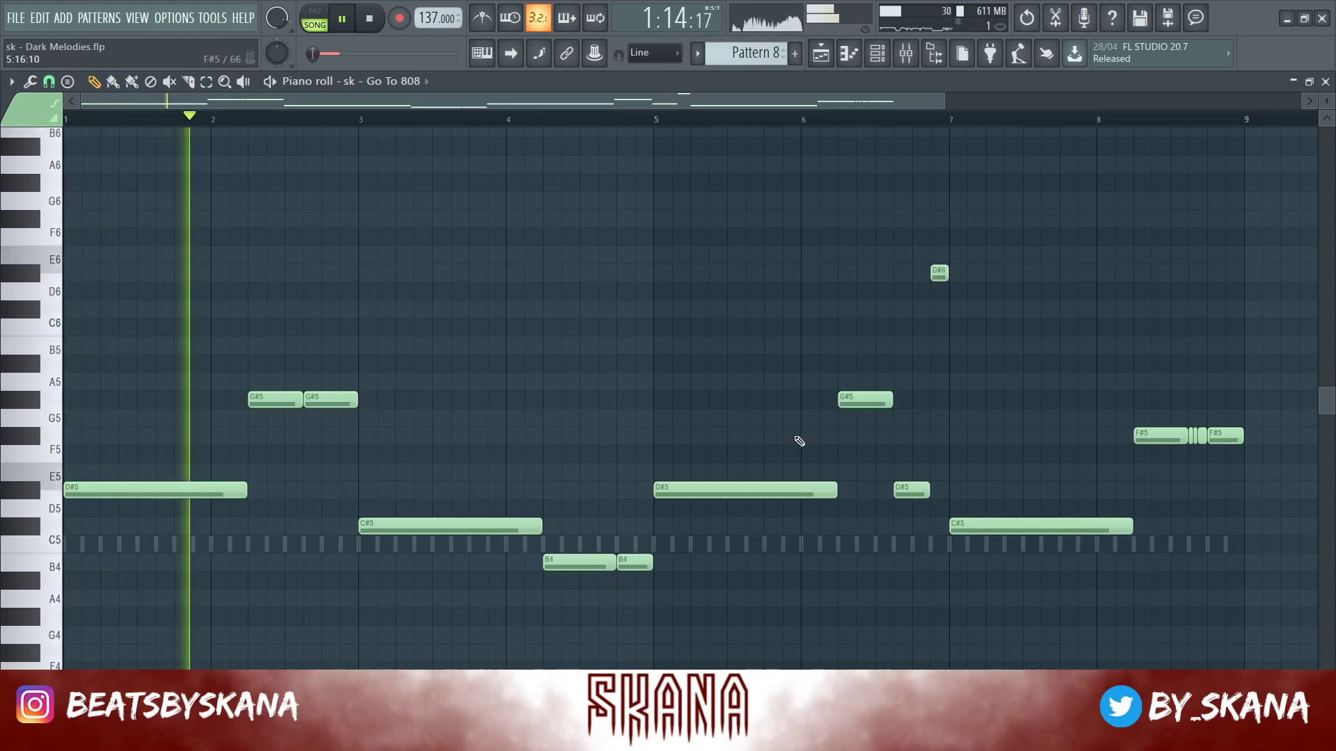
pyautogui.rightClick(1277, 715)
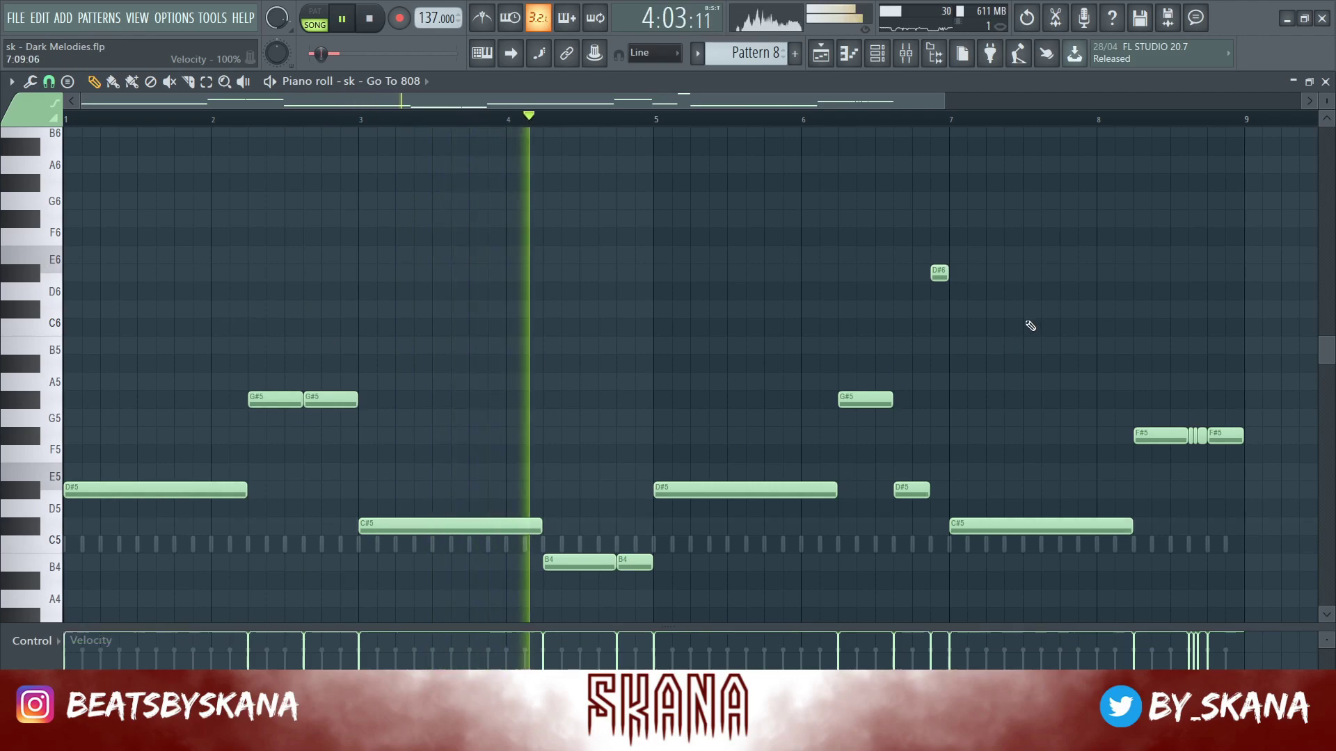
# Check the Master level in the mixer and set bar 8's closing 808 notes to G#5 followed by F5
pyautogui.press('F9')
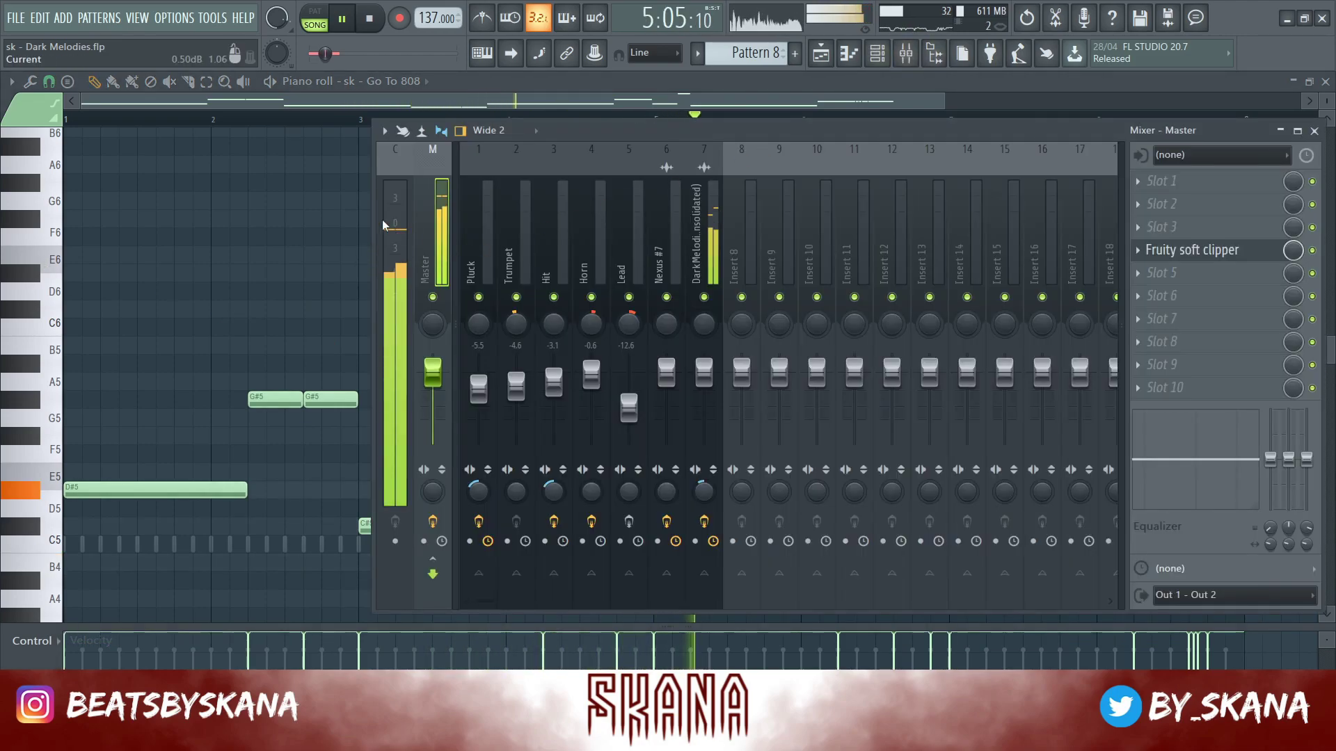
pyautogui.press('F9')
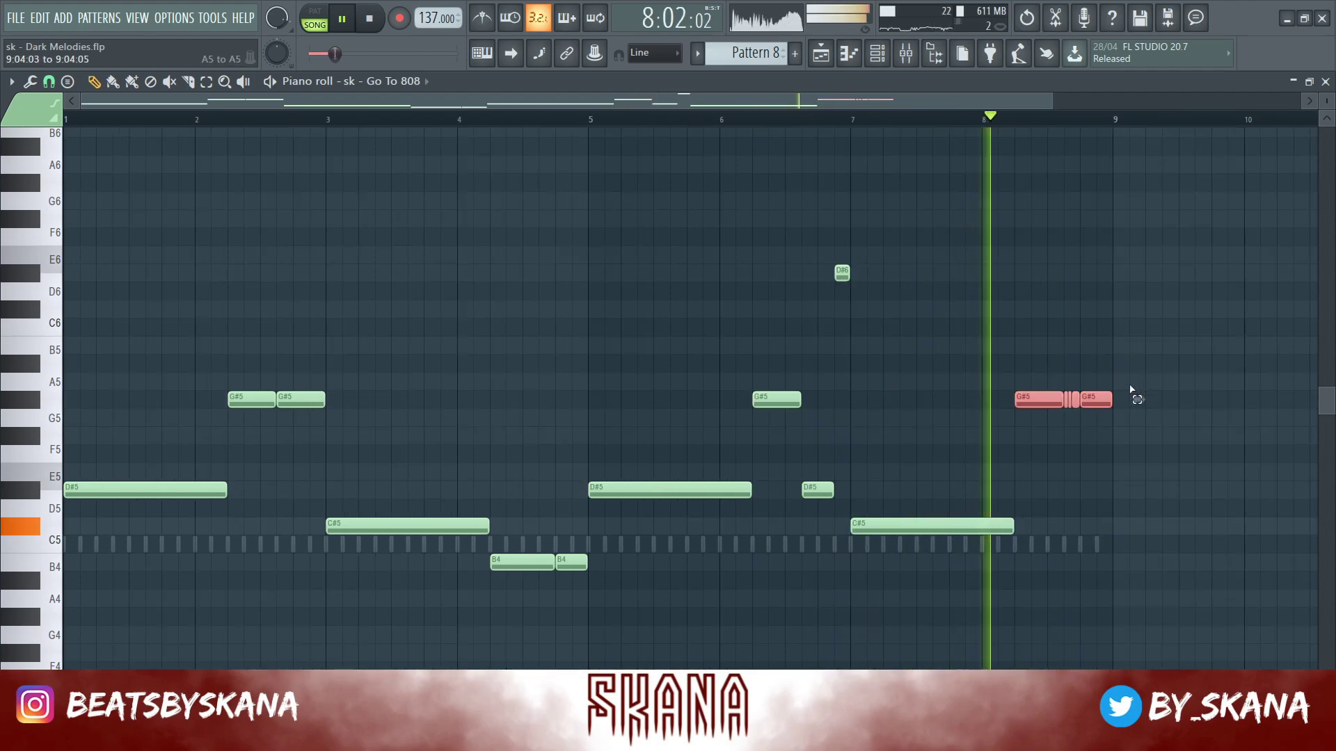
pyautogui.click(1096, 399)
pyautogui.moveTo(1097, 400); pyautogui.dragTo(1100, 470)
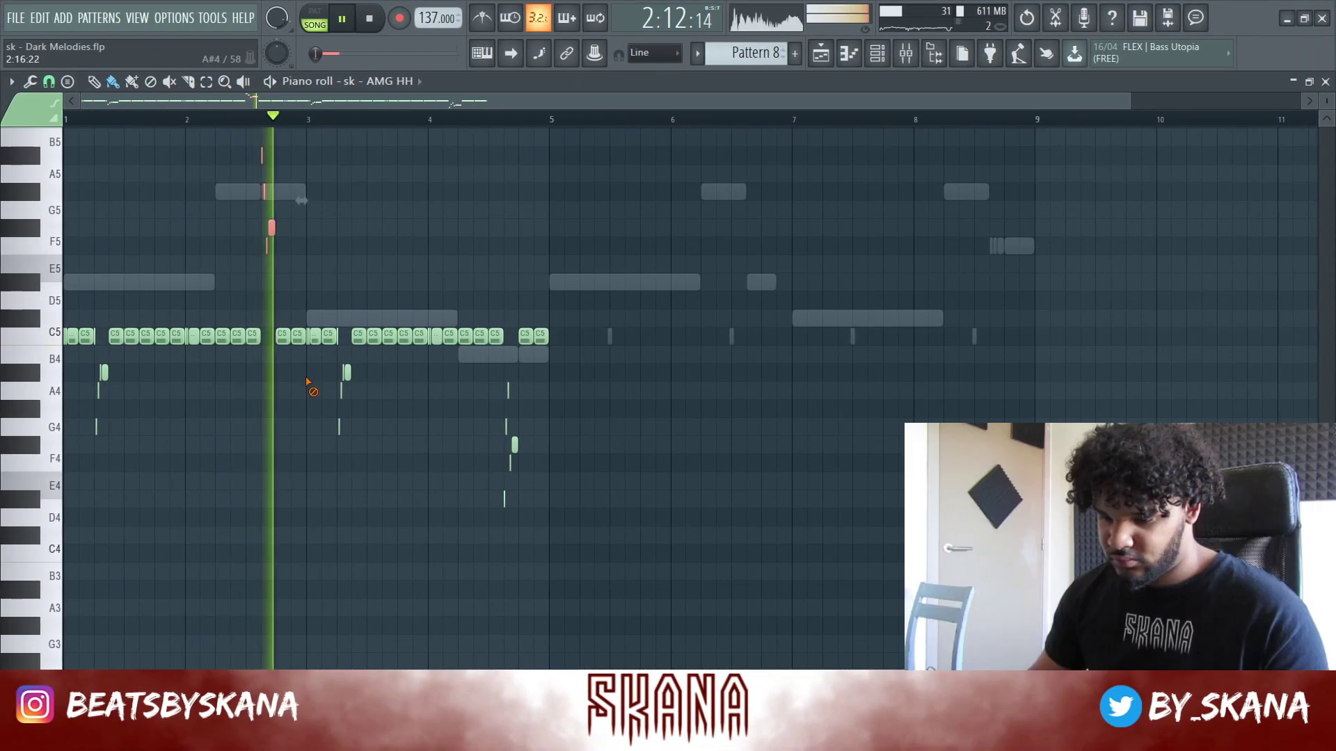
# Select the hi-hat roll near the end of bar 4 in the sk - AMG HH part and raise it six semitones
pyautogui.keyDown('ctrl'); pyautogui.click(306, 382); pyautogui.keyUp('ctrl')
pyautogui.moveTo(529, 520); pyautogui.dragTo(497, 384)
pyautogui.hotkey('shift', 'Up')
pyautogui.hotkey('shift', 'Up')
pyautogui.hotkey('shift', 'Up')
pyautogui.hotkey('shift', 'Up')
pyautogui.hotkey('shift', 'Up')
pyautogui.hotkey('shift', 'Up')
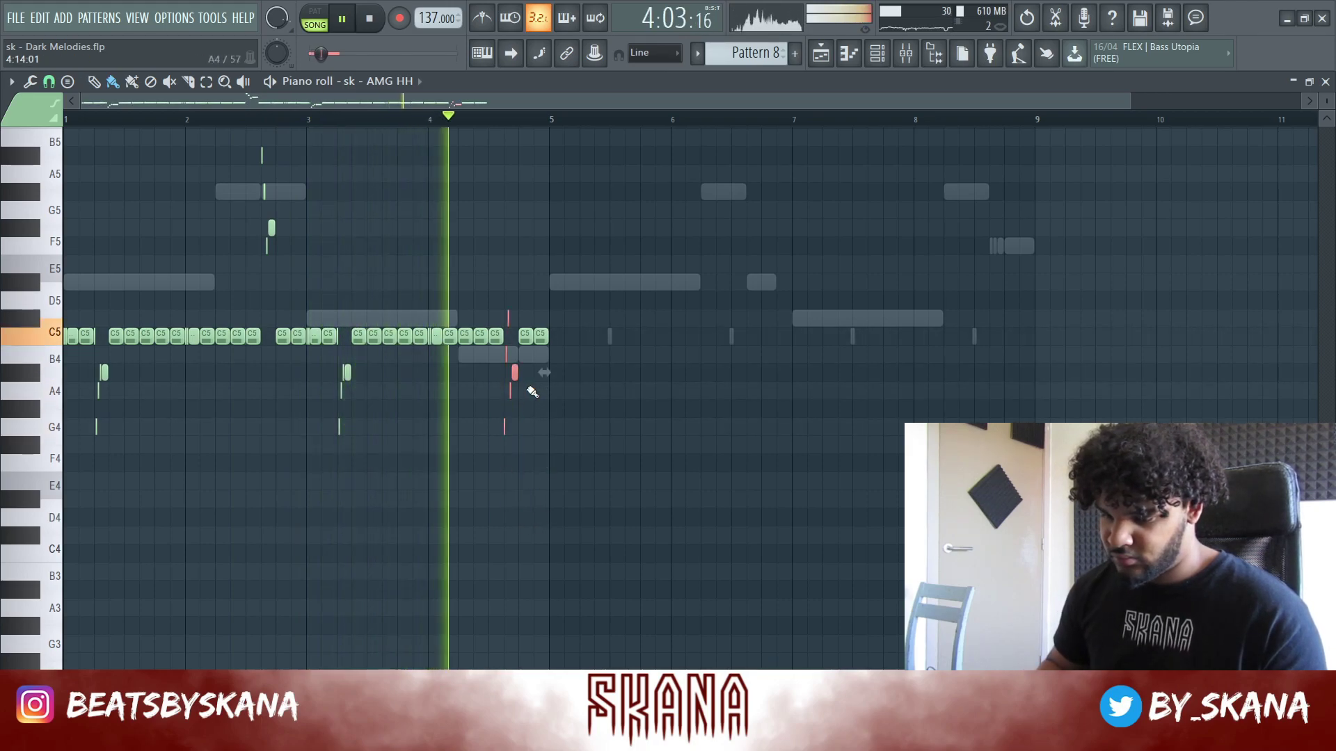
# Duplicate the four-bar hi-hat pattern to fill bars 5 to 8
pyautogui.hotkey('ctrl', 'd')
pyautogui.hotkey('ctrl', 'b')
pyautogui.hotkey('ctrl', 'd')
pyautogui.scroll(3, 881, 337)
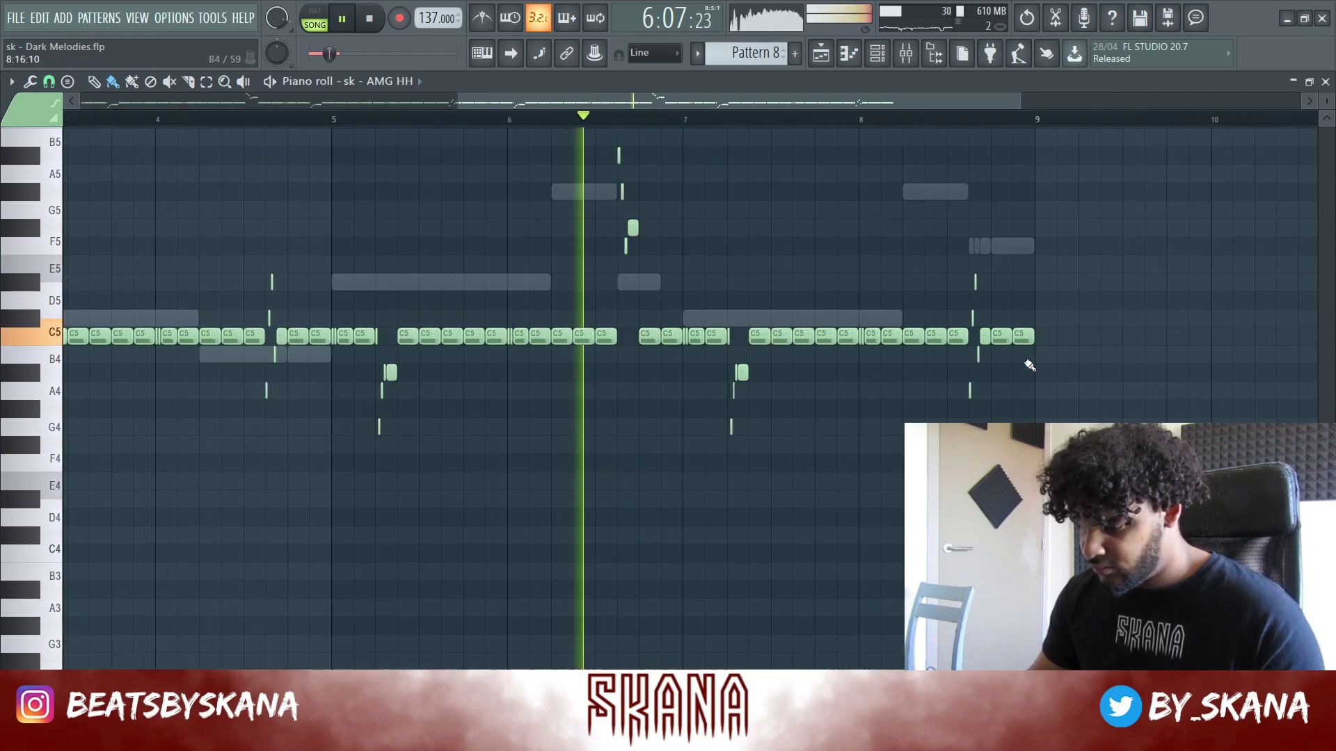
# Replace the hi-hat hit near the end of bar 8 with a copy of the preceding roll, pitched lower
pyautogui.scroll(1, 987, 330)
pyautogui.rightClick(985, 332)
pyautogui.moveTo(957, 255); pyautogui.dragTo(900, 432)
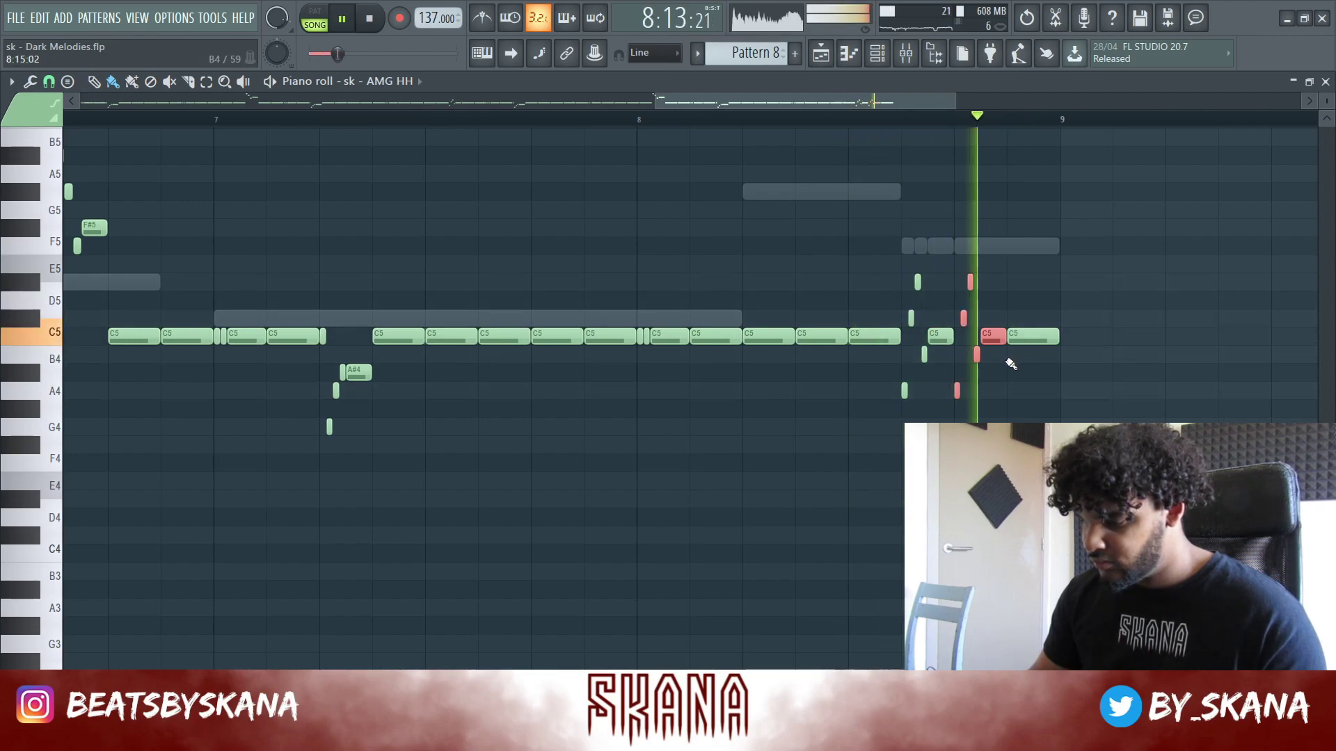
pyautogui.press('space')
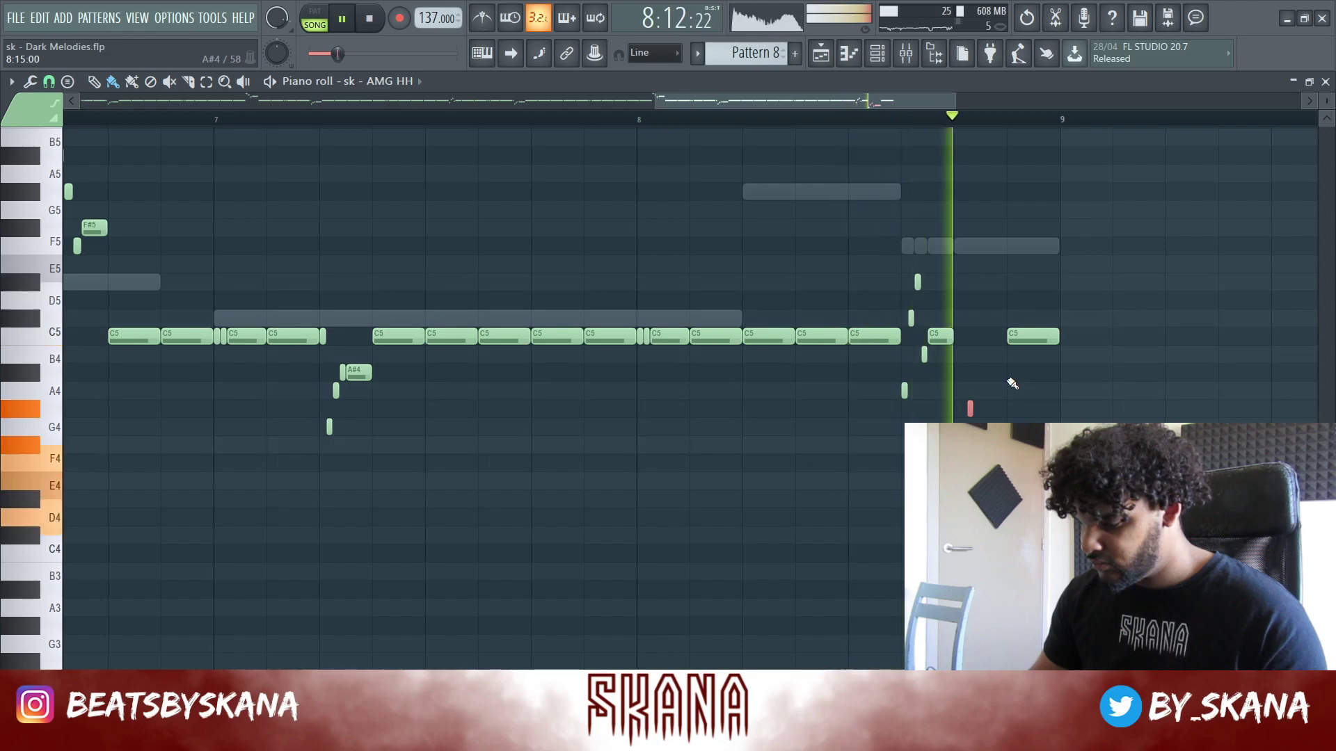
pyautogui.keyDown('ctrl'); pyautogui.scroll(-4, 1232, 216); pyautogui.keyUp('ctrl')
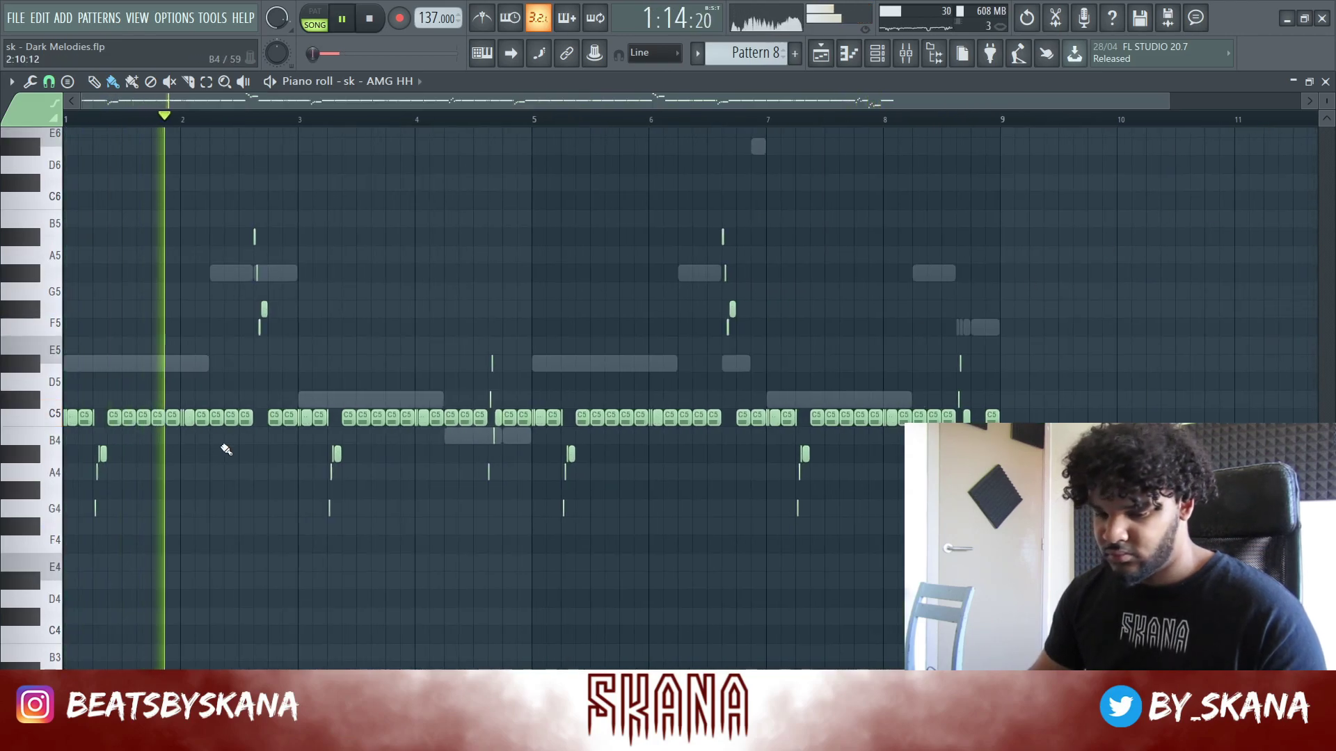
# Remove the first hi-hat roll in bar 1, fill the gap with a C5 hit and close the piano roll
pyautogui.click(370, 25)
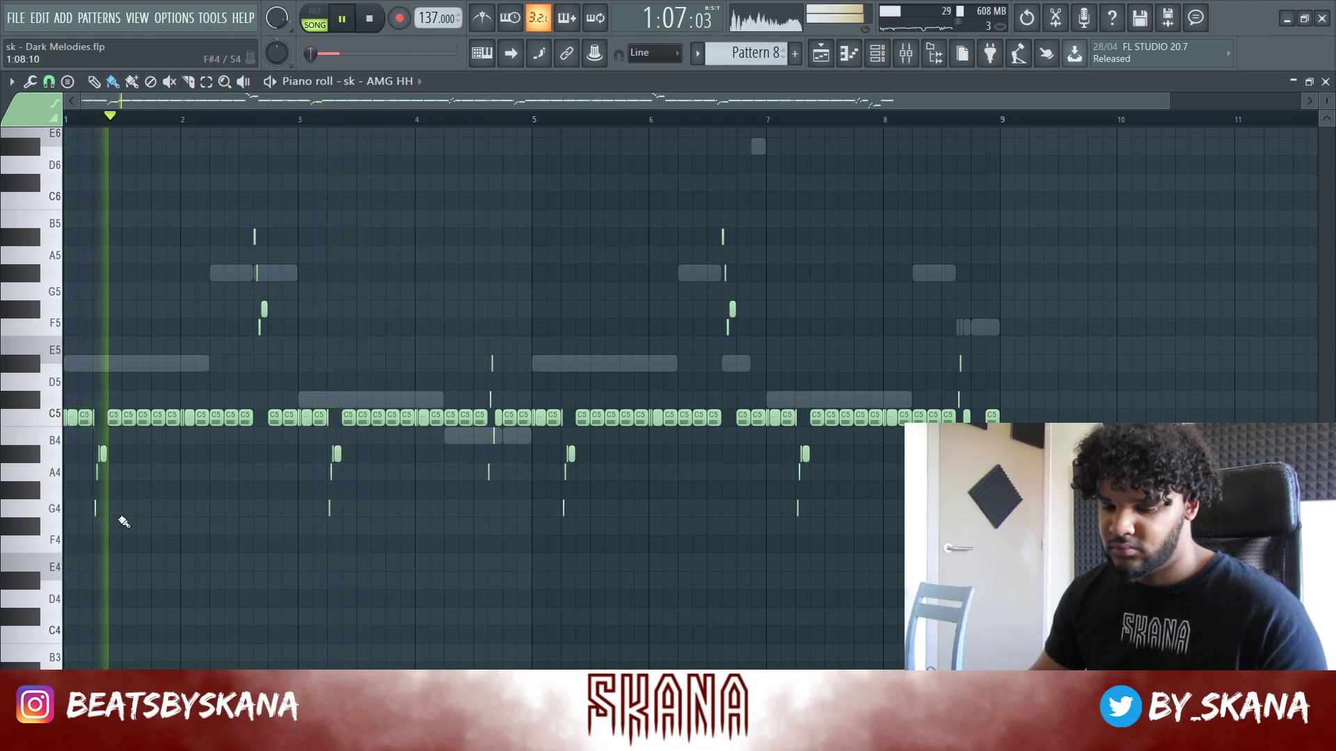
pyautogui.press('space')
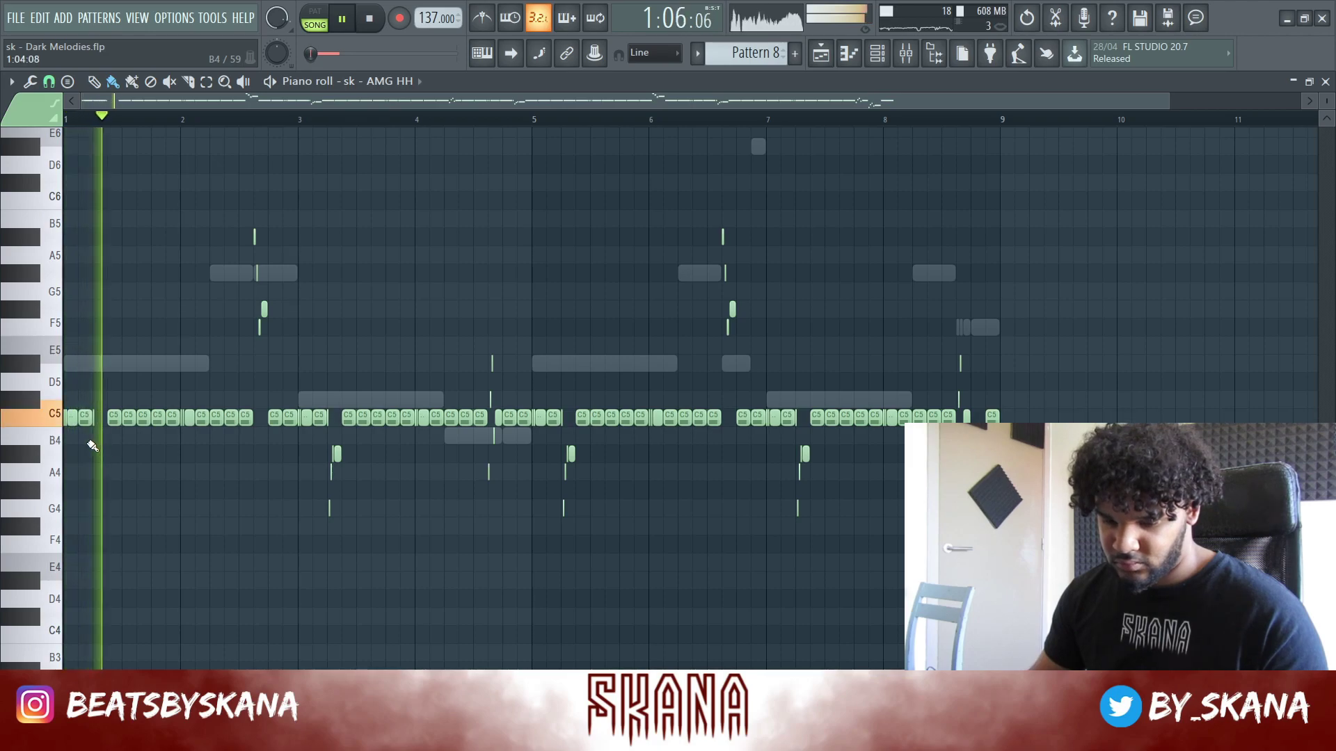
pyautogui.scroll(3, 146, 424)
pyautogui.click(148, 416)
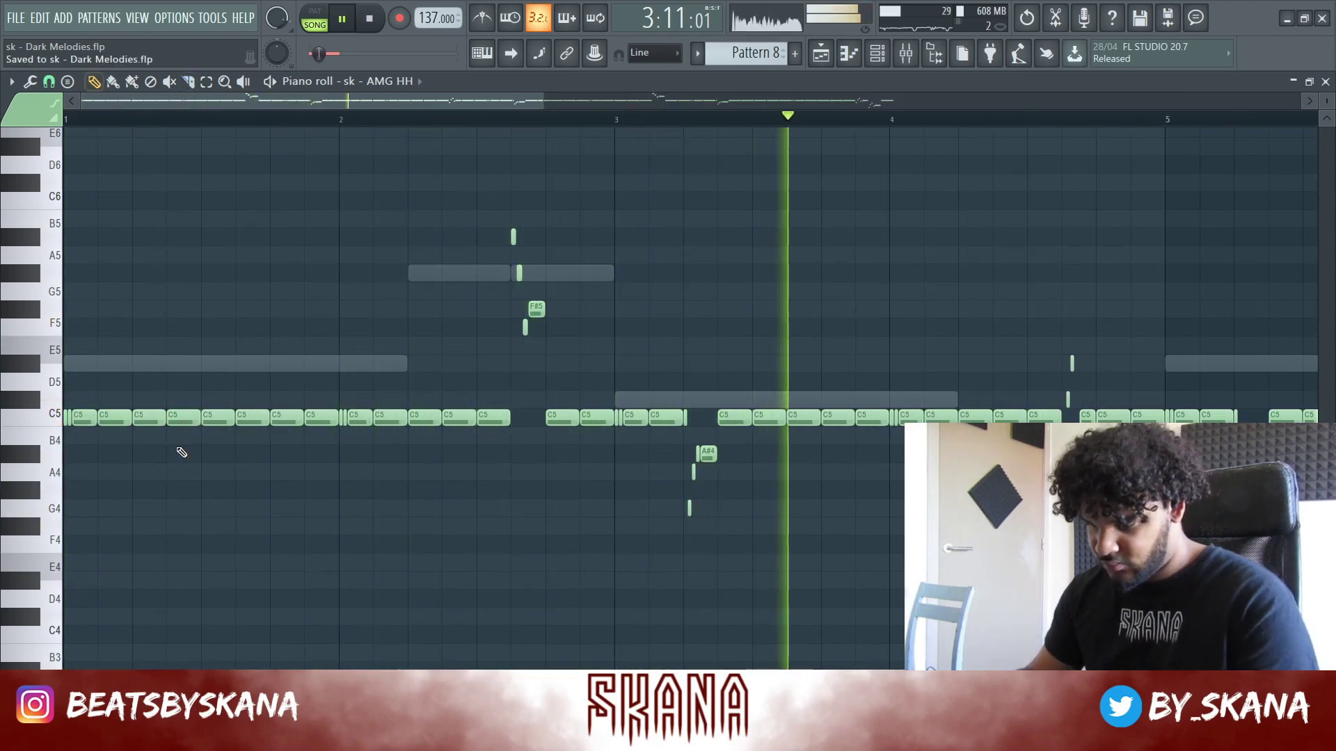
pyautogui.scroll(-3, 322, 382)
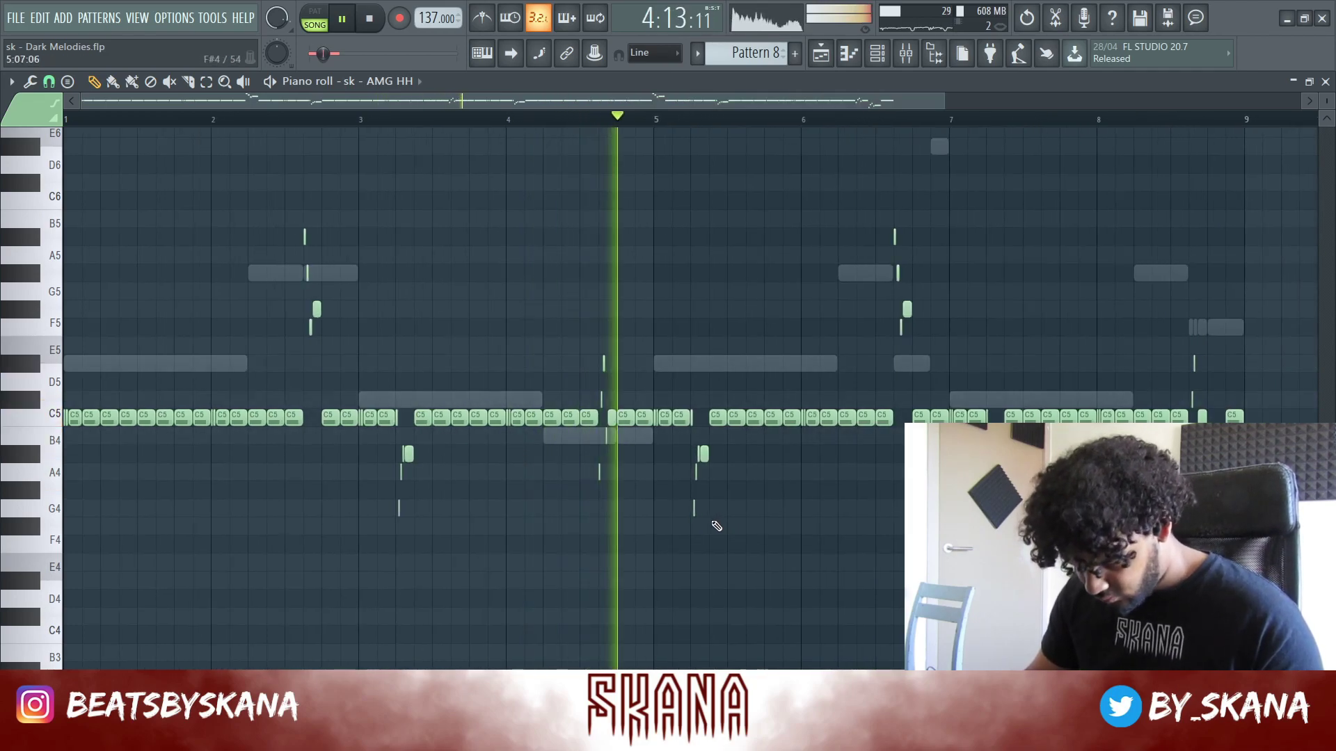
pyautogui.click(1326, 82)
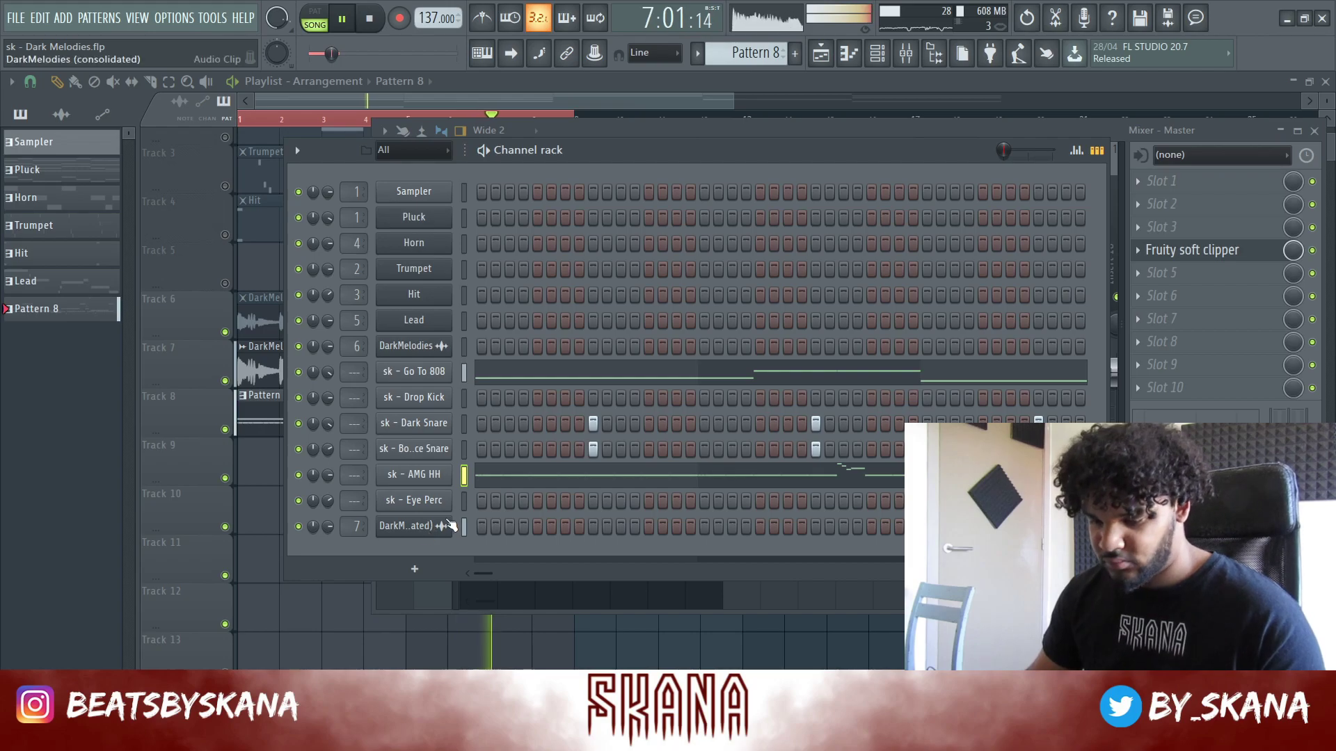
# Add a sk - Eye Perc hit on step 1 and paste the 808 rhythm into sk - Drop Kick as short C5 hits
pyautogui.click(482, 501)
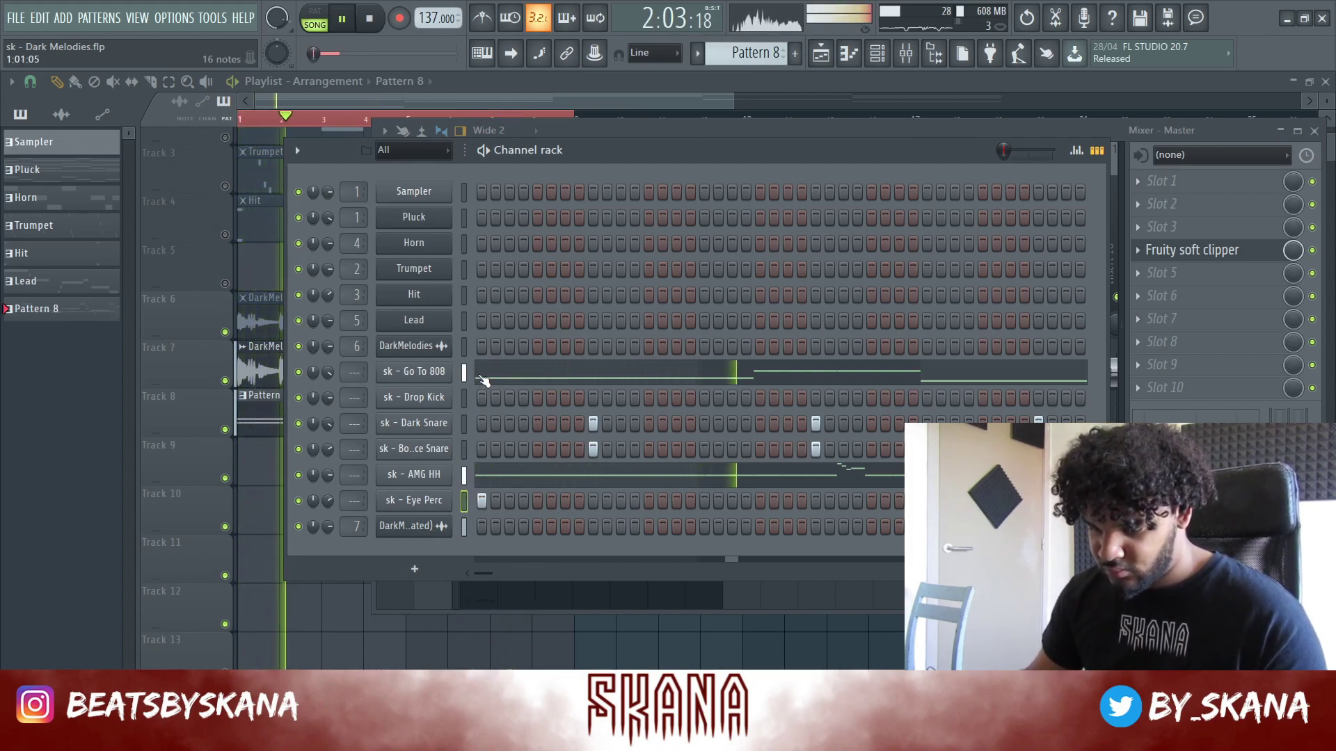
pyautogui.click(465, 397)
pyautogui.hotkey('ctrl', 'v')
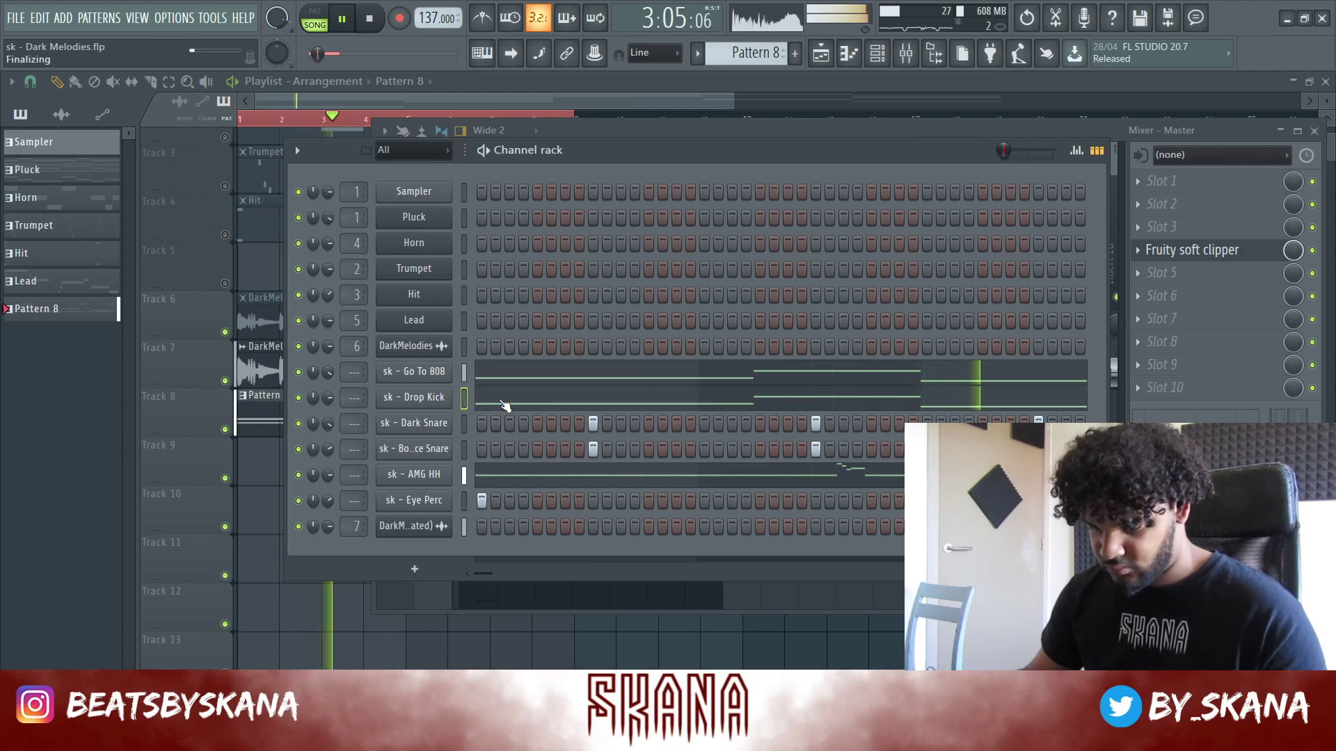
pyautogui.click(505, 400)
pyautogui.hotkey('ctrl', 'z')
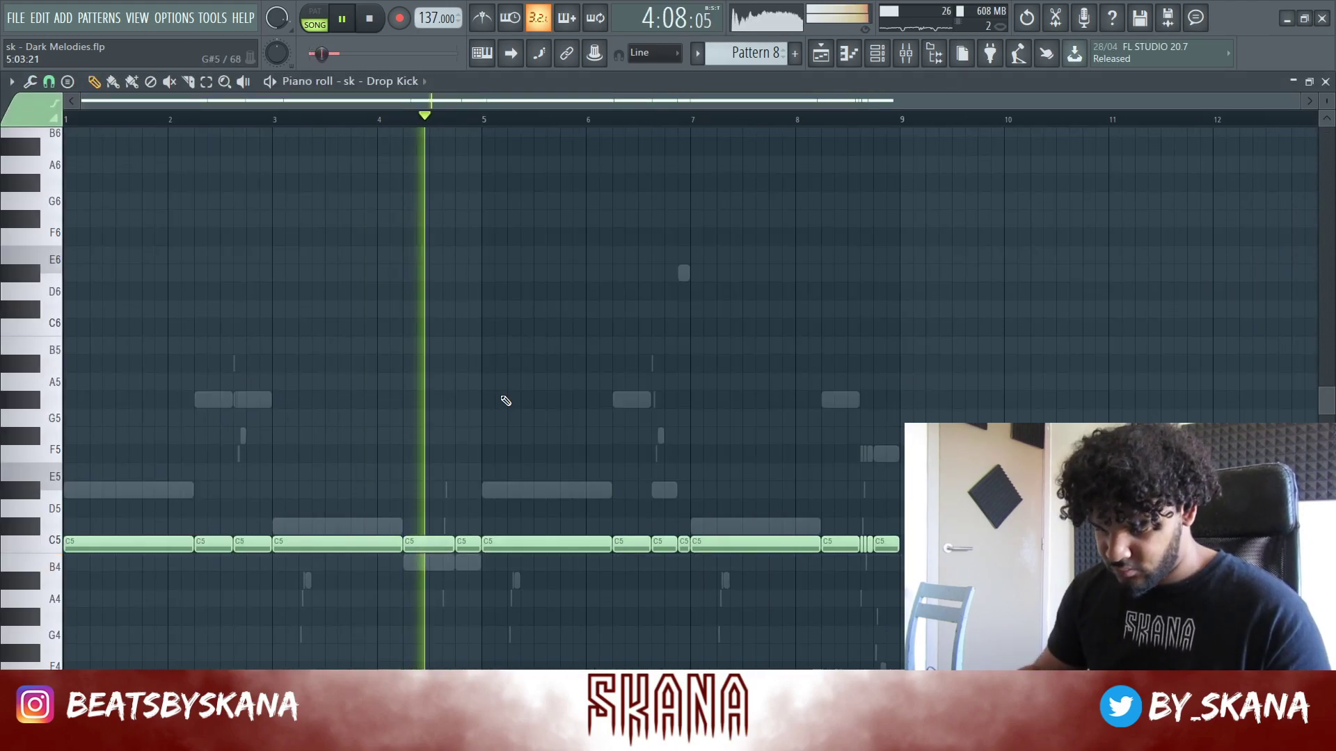
pyautogui.press('space')
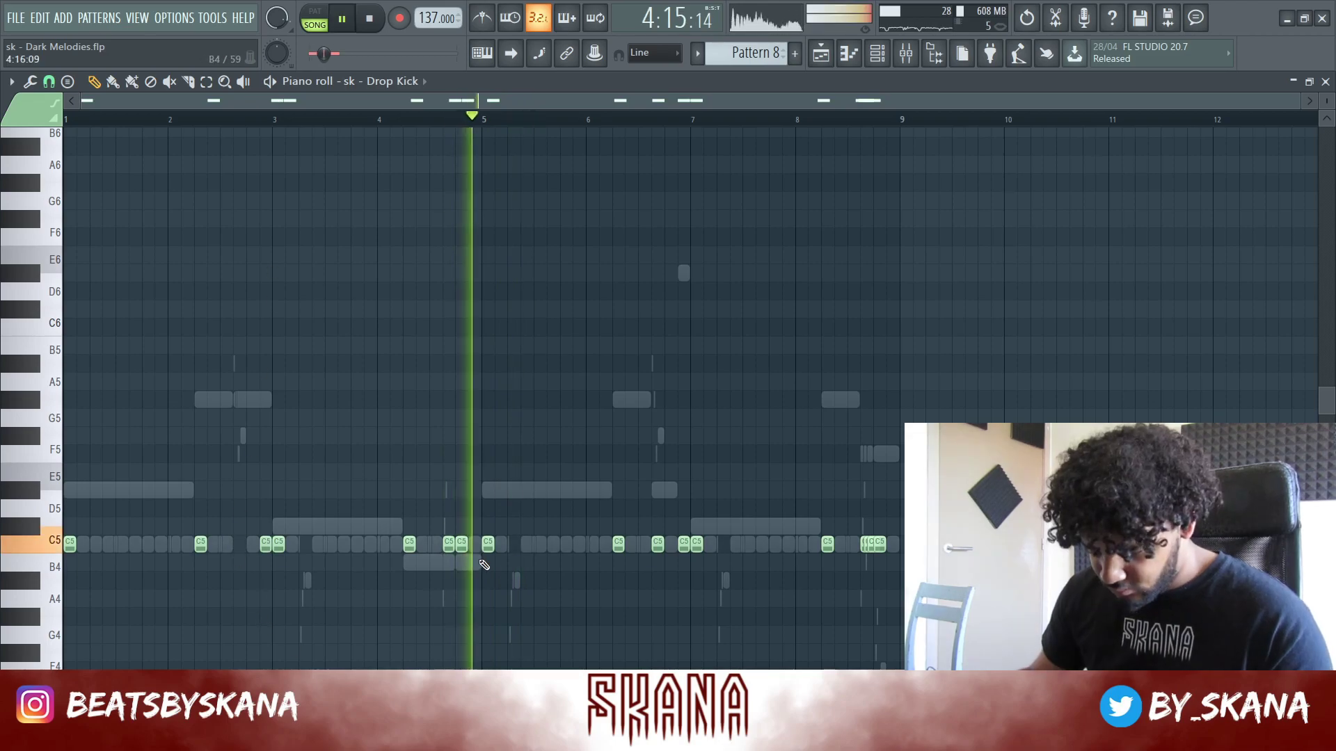
# Delete the Drop Kick hits in bars 5 to 8 and fill them with a copy of the first four bars
pyautogui.rightClick(488, 549)
pyautogui.moveTo(887, 545); pyautogui.dragTo(638, 555)
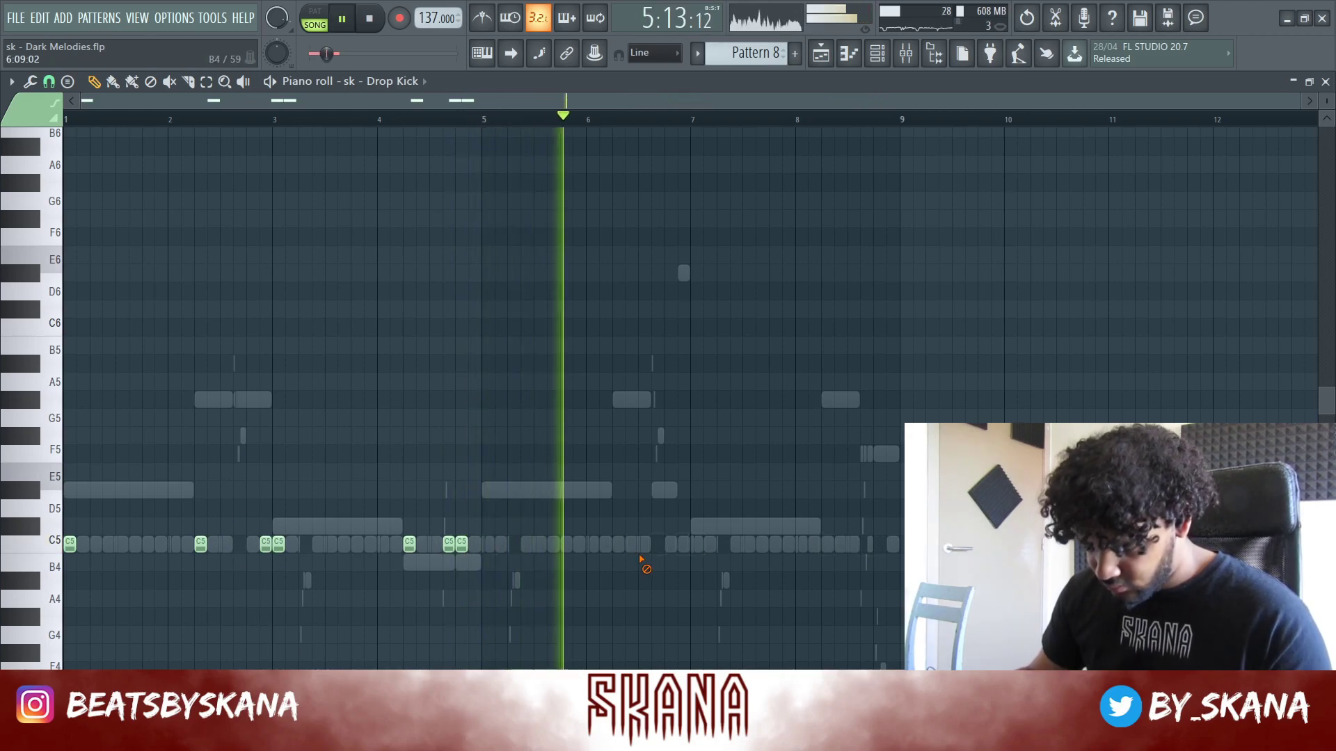
pyautogui.moveTo(484, 118); pyautogui.dragTo(238, 166)
pyautogui.hotkey('ctrl', 'a')
pyautogui.hotkey('ctrl', 'b')
pyautogui.hotkey('ctrl', 'd')
pyautogui.scroll(-2, 982, 270)
pyautogui.scroll(1, 982, 271)
pyautogui.scroll(-1, 981, 271)
pyautogui.press('F6')
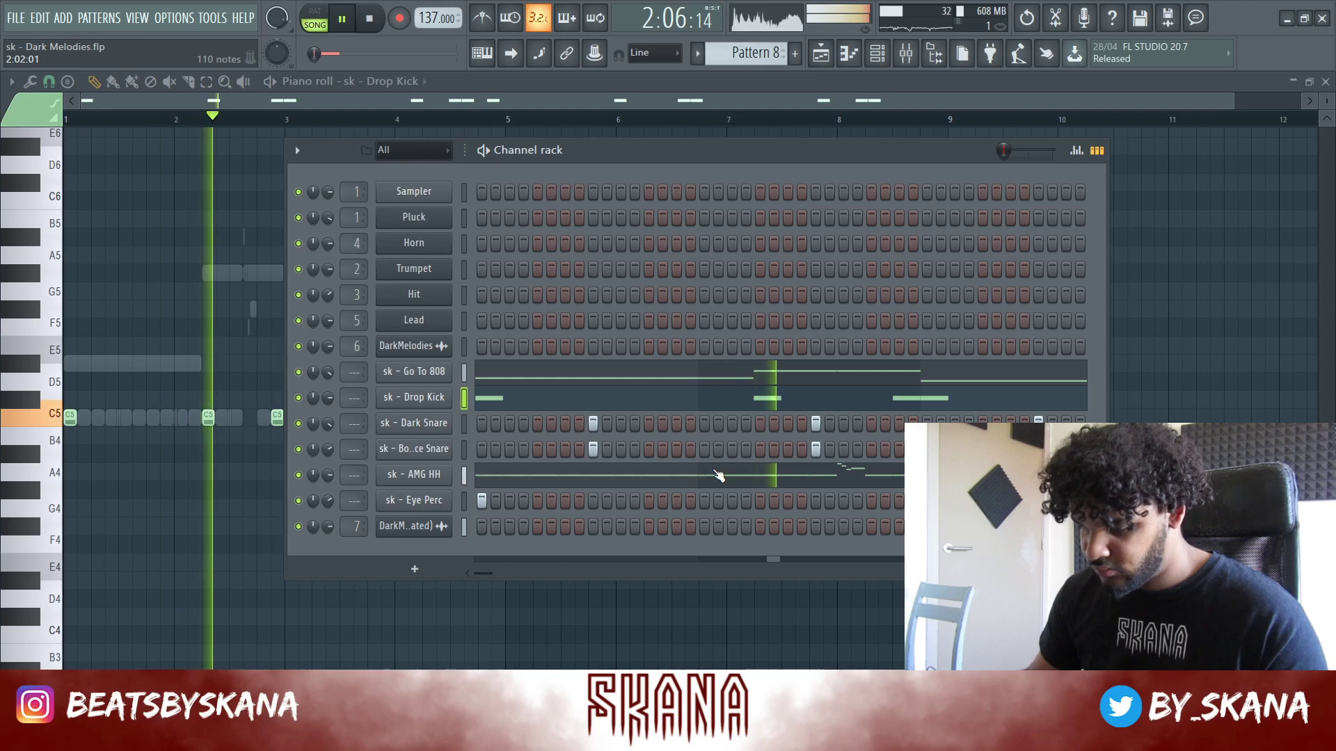
# Add sk - Bounce Snare hits on steps 15 and 19, trying one on step 3 and removing it
pyautogui.press('space')
pyautogui.press('space')
pyautogui.click(509, 449)
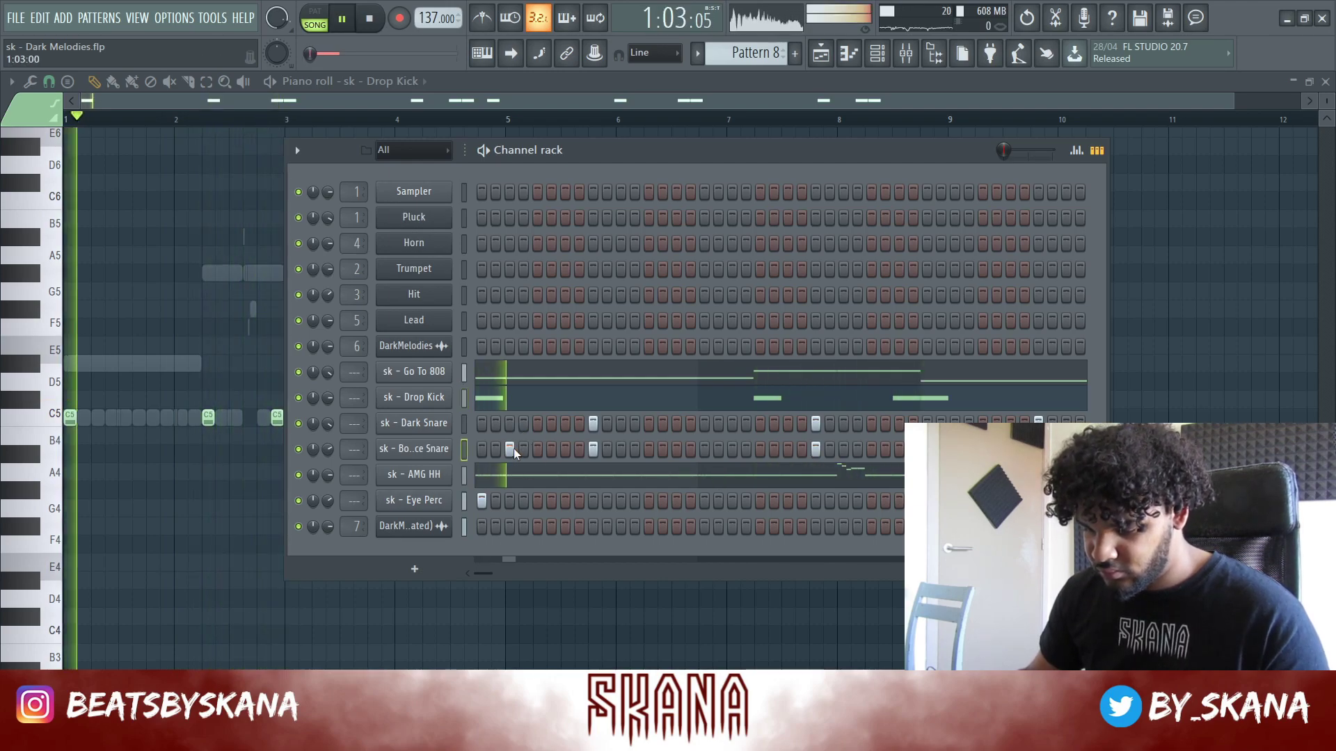
pyautogui.press('space')
pyautogui.press('space')
pyautogui.click(676, 448)
pyautogui.click(732, 450)
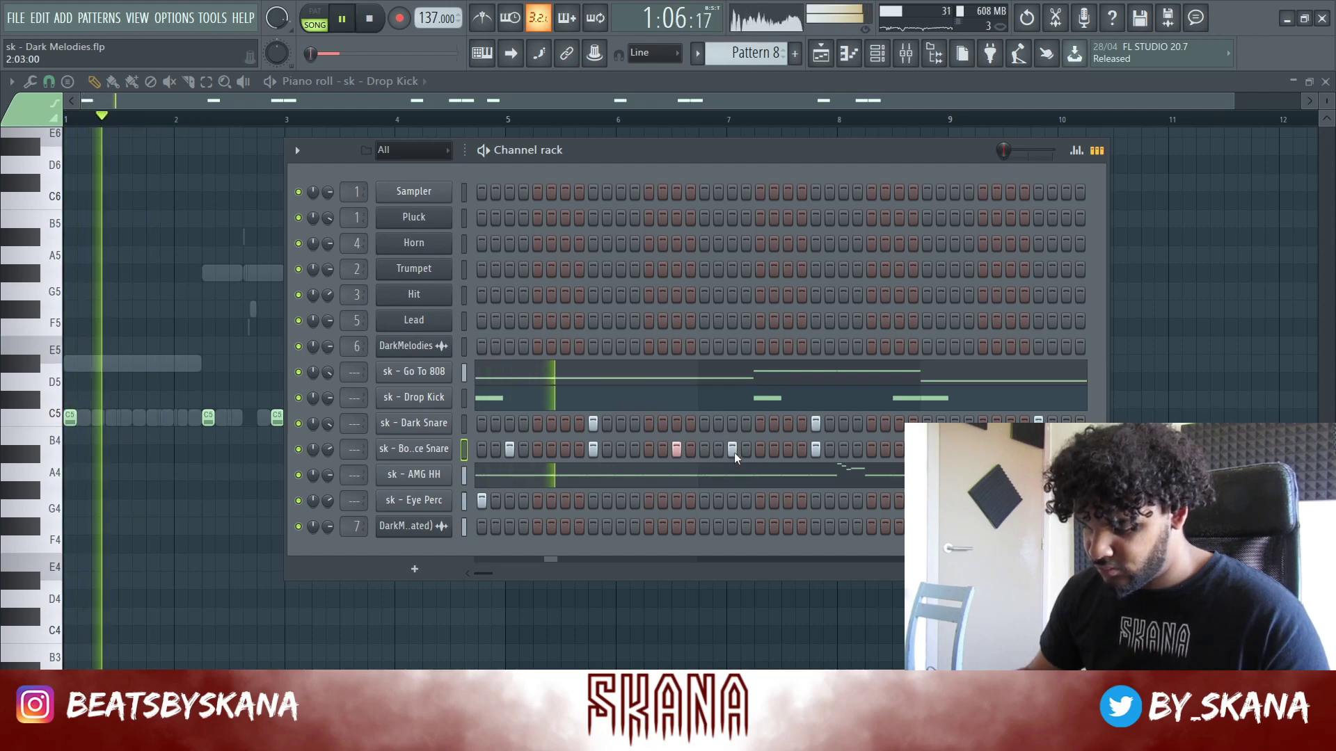
pyautogui.click(508, 450)
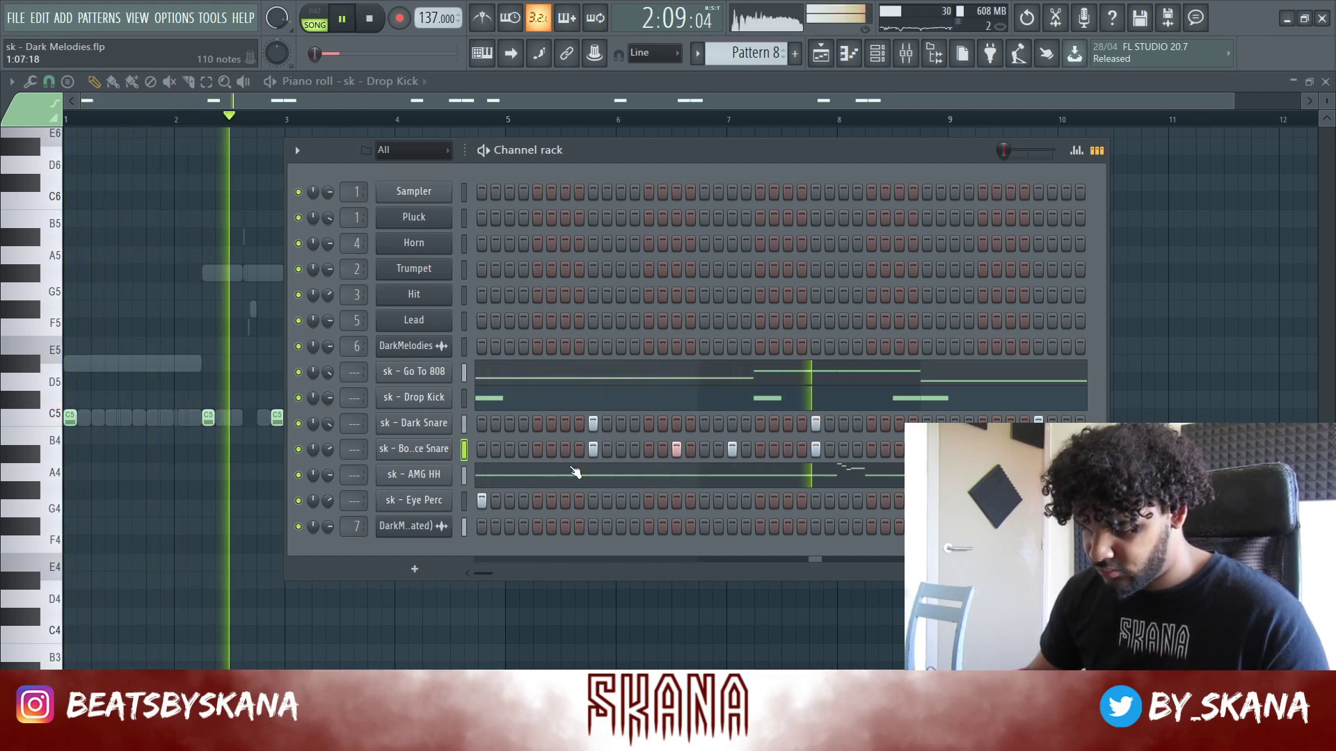
# Add extra Bounce Snare notes in the piano roll: C5 in bars 2 and 4, A4 ending bar 4 and two B4 in bar 6
pyautogui.rightClick(449, 445)
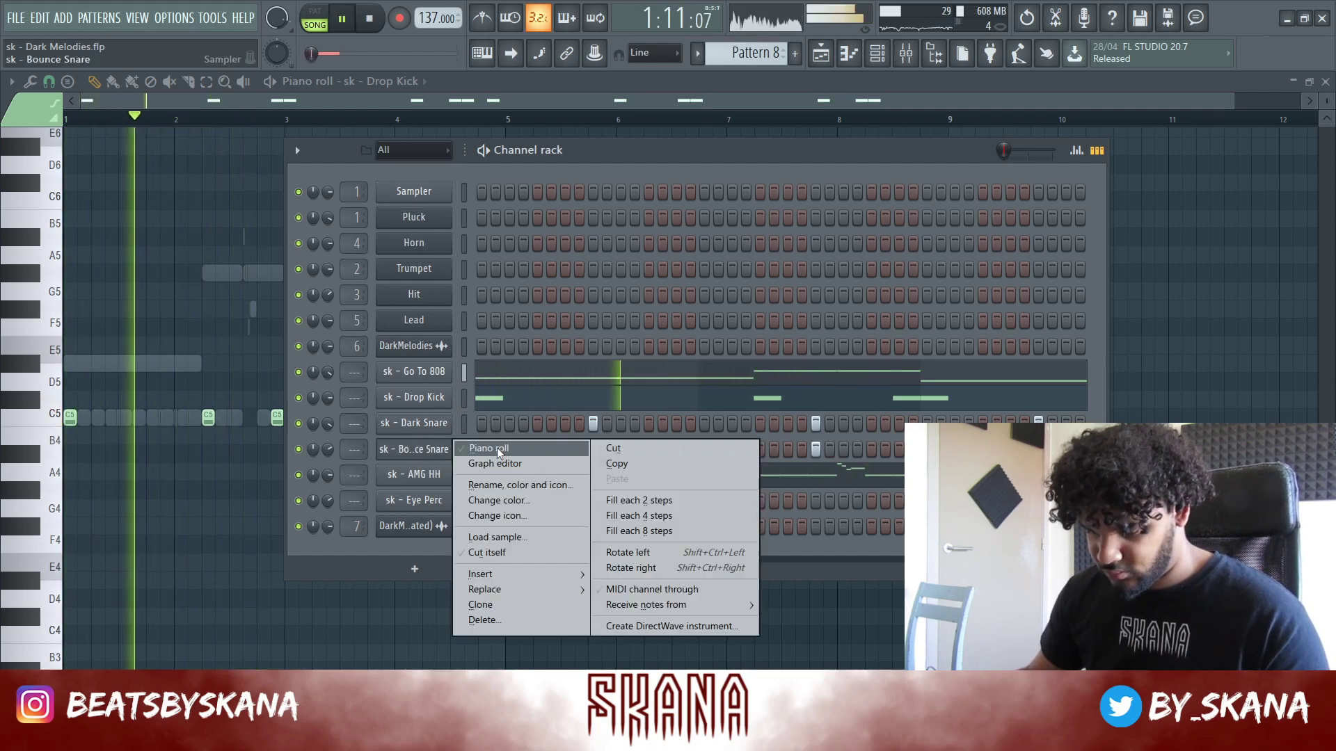
pyautogui.click(497, 448)
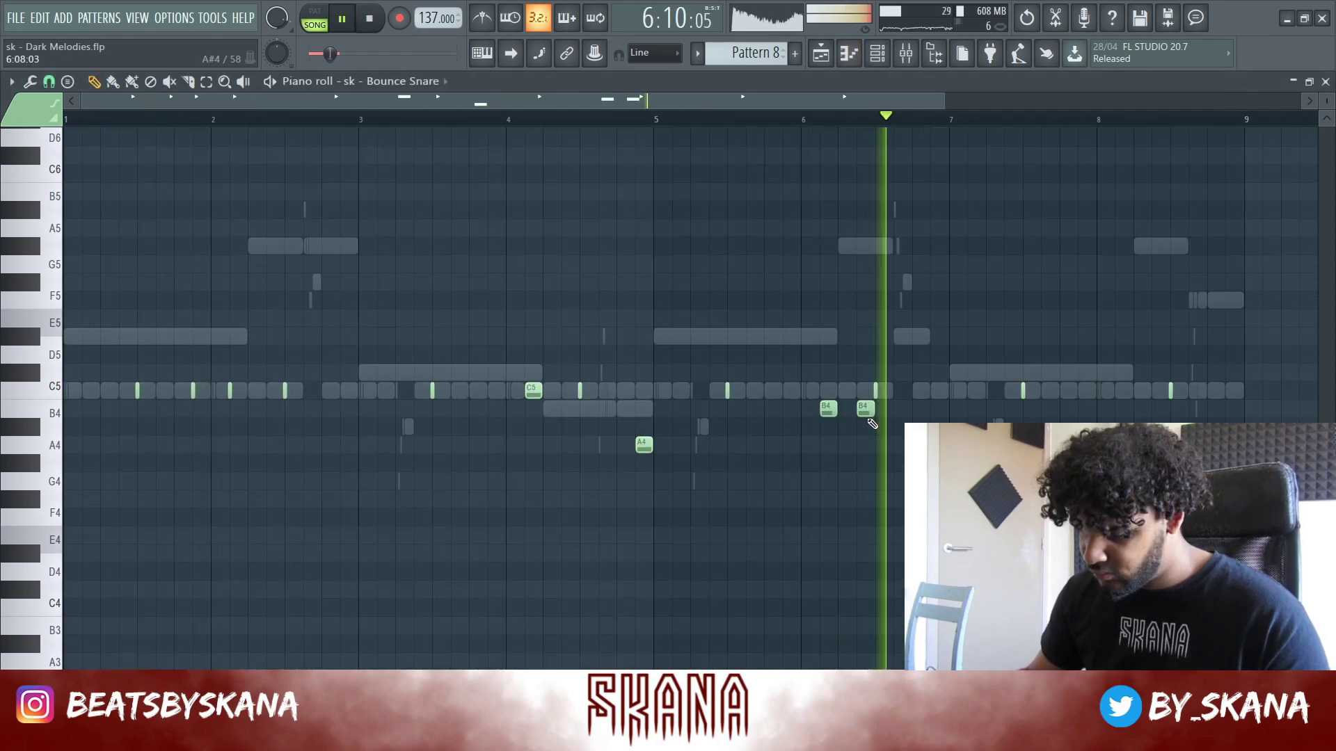
pyautogui.press('space')
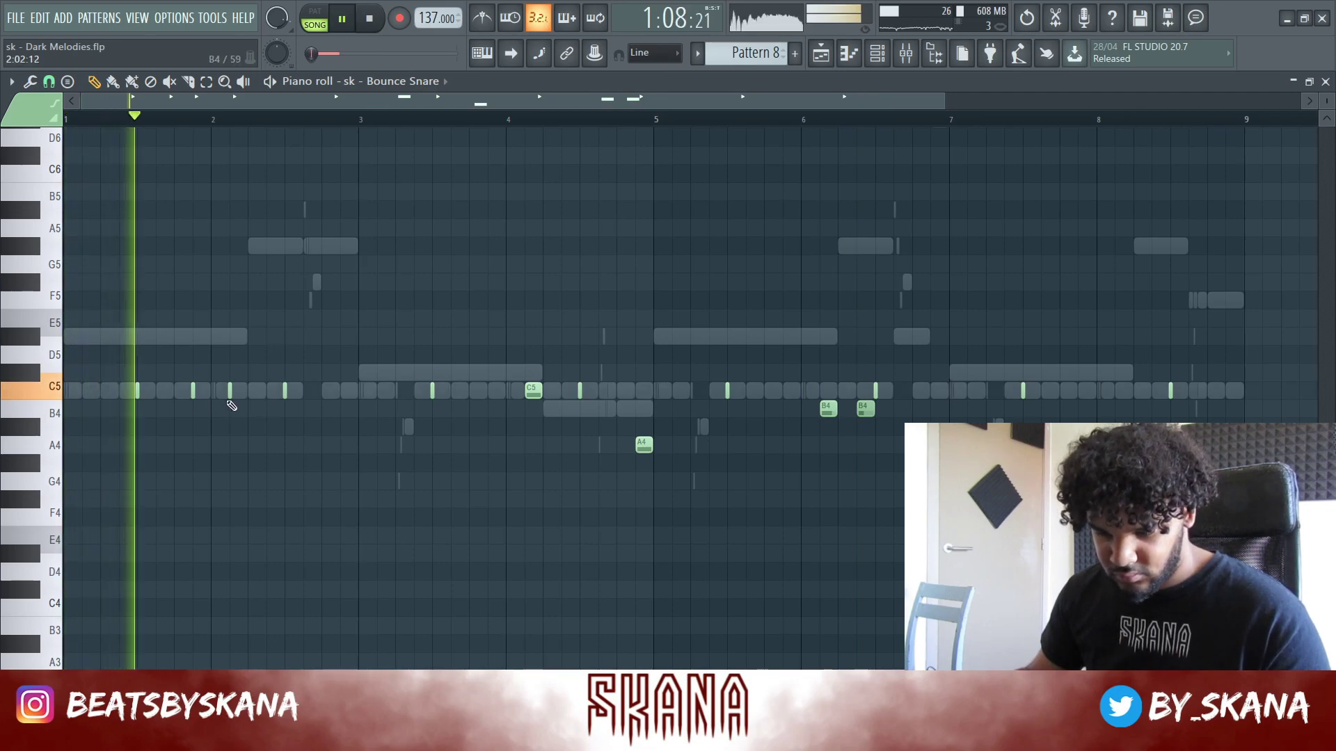
pyautogui.click(269, 392)
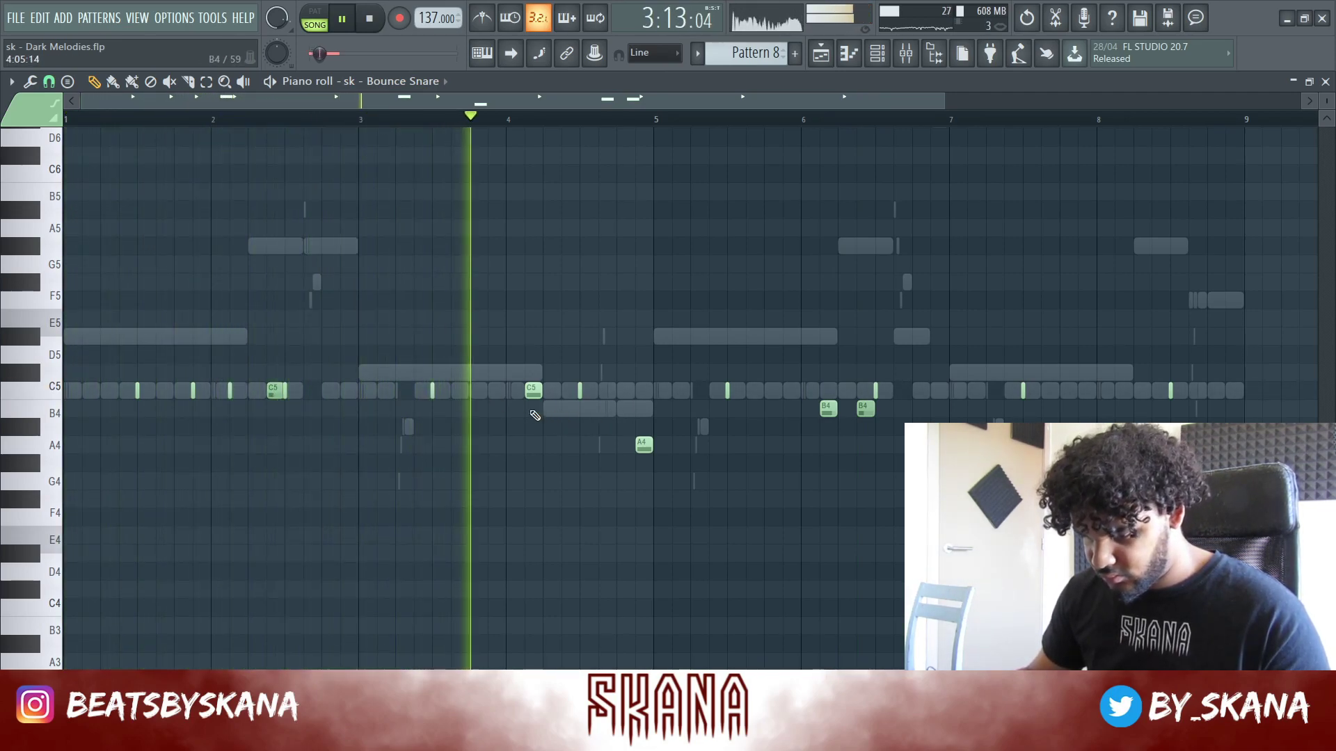
# Replace the Bounce Snare notes in bars 5 to 8 with a copy of bars 1 to 4, keeping the low hit only at the end of bar 8
pyautogui.moveTo(1230, 329); pyautogui.dragTo(683, 478)
pyautogui.press('Delete')
pyautogui.moveTo(654, 152); pyautogui.dragTo(66, 153)
pyautogui.hotkey('ctrl', 'b')
pyautogui.hotkey('ctrl', 'd')
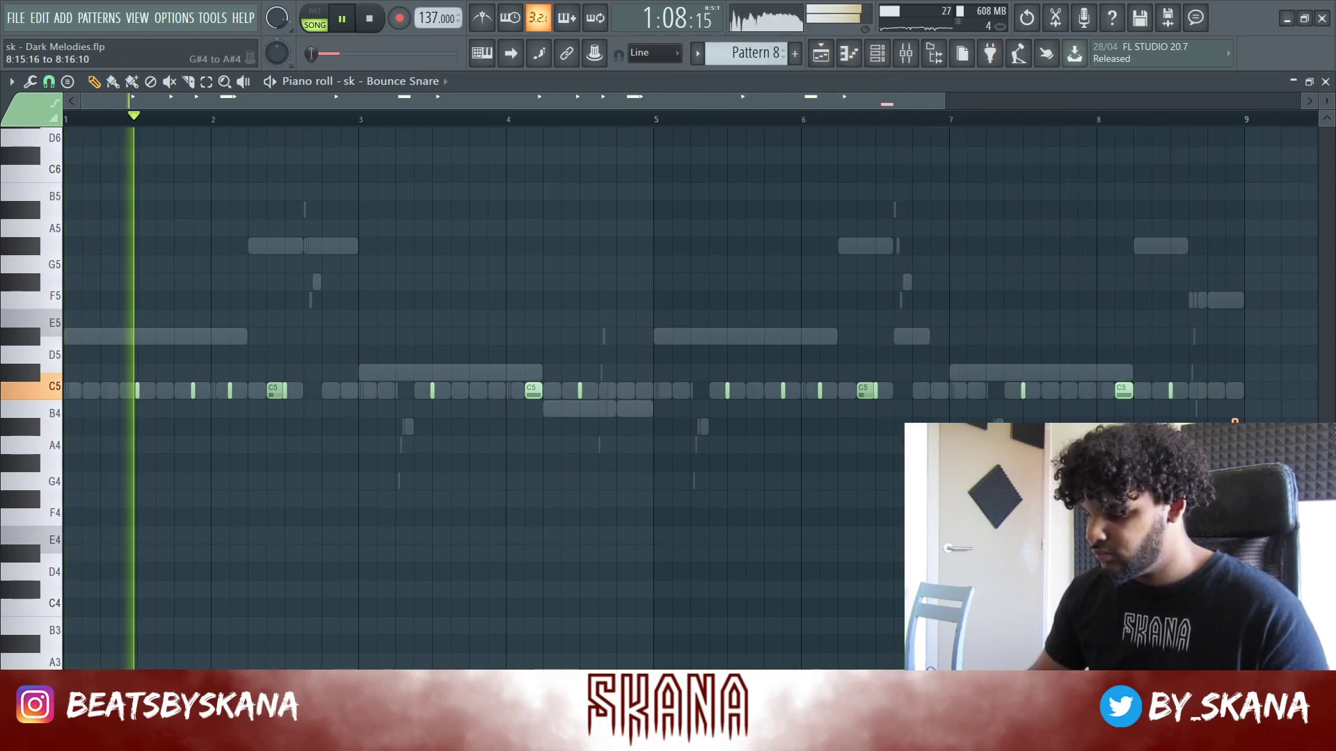
# Add a sk - Dark Snare hit near the end of bar 8, play it back and close the piano roll
pyautogui.click(445, 81)
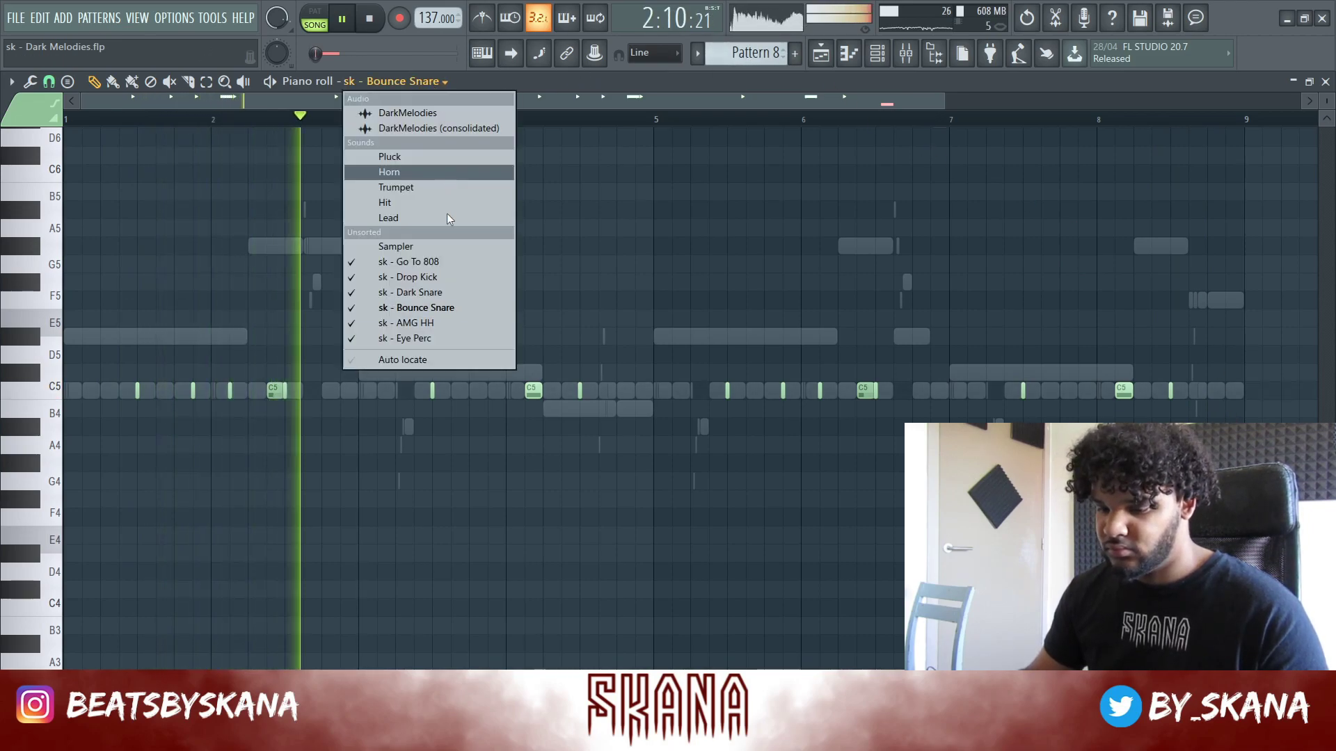
pyautogui.click(445, 290)
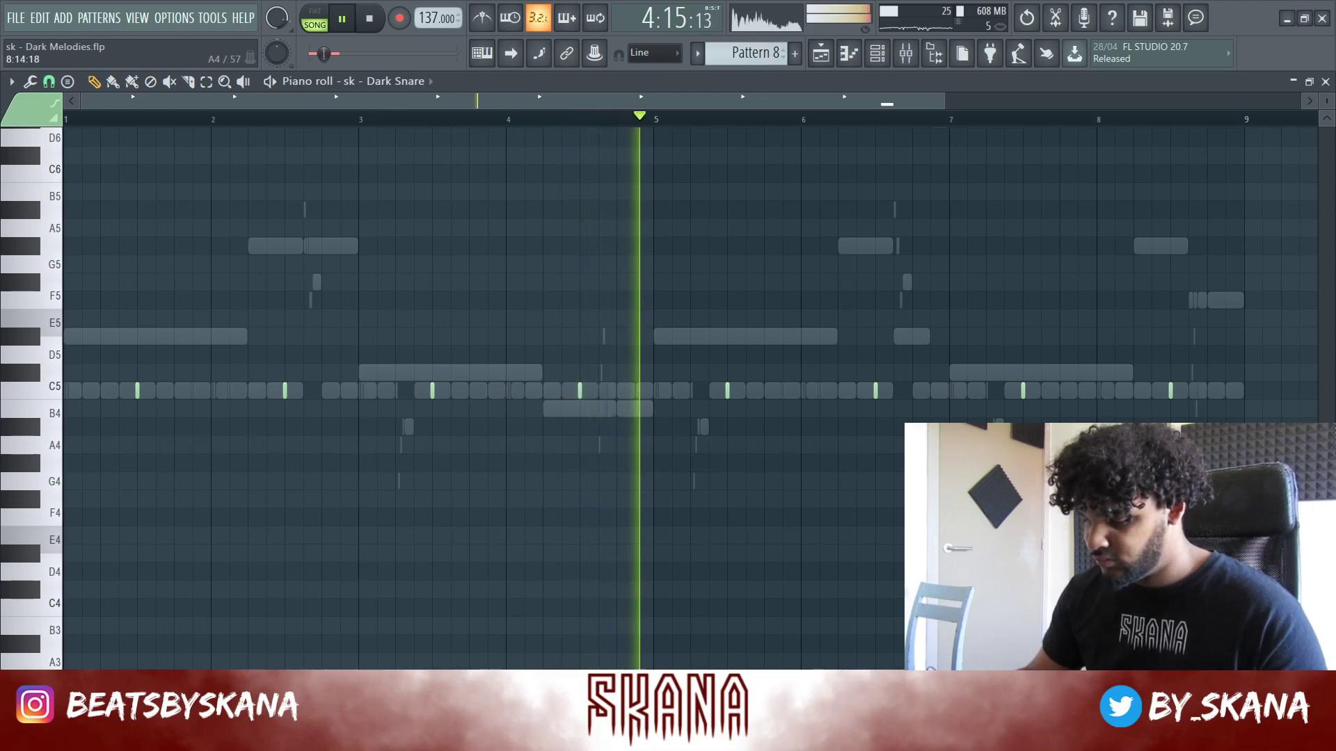
pyautogui.click(1159, 119)
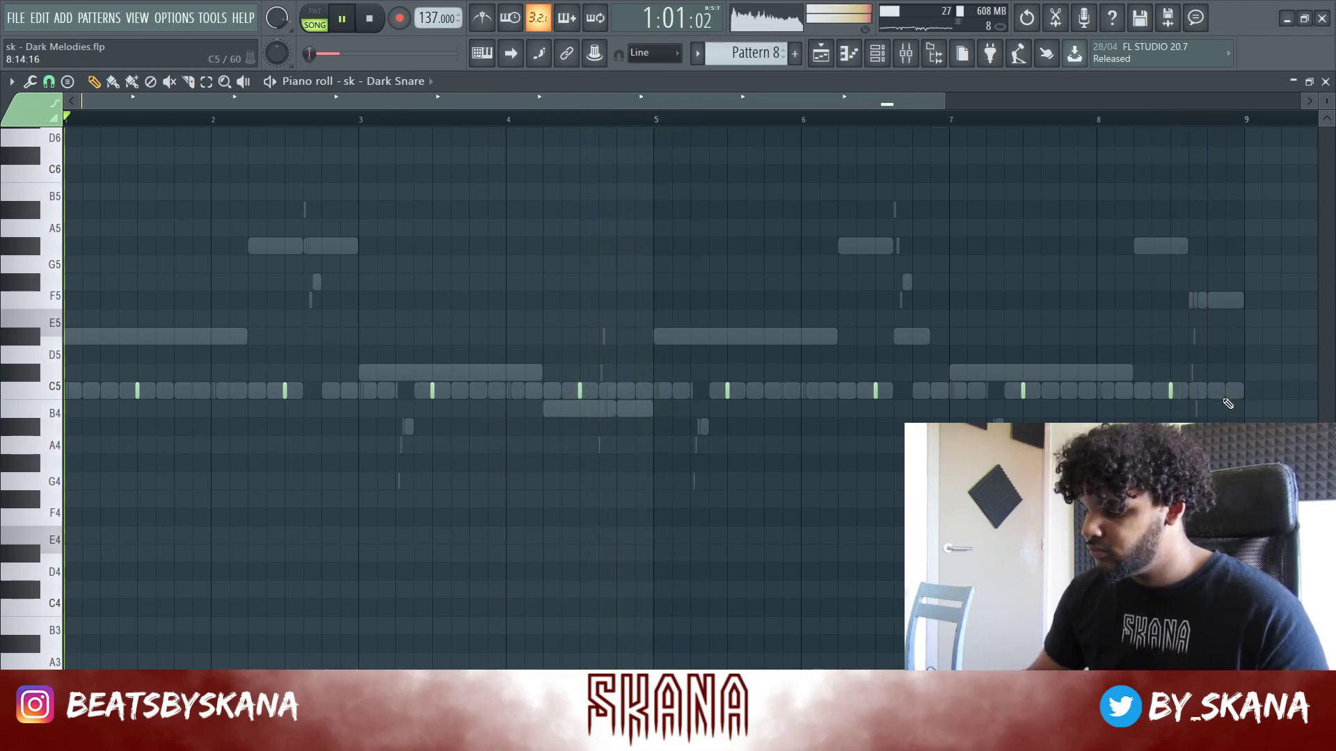
pyautogui.click(370, 26)
pyautogui.press('space')
pyautogui.click(1325, 82)
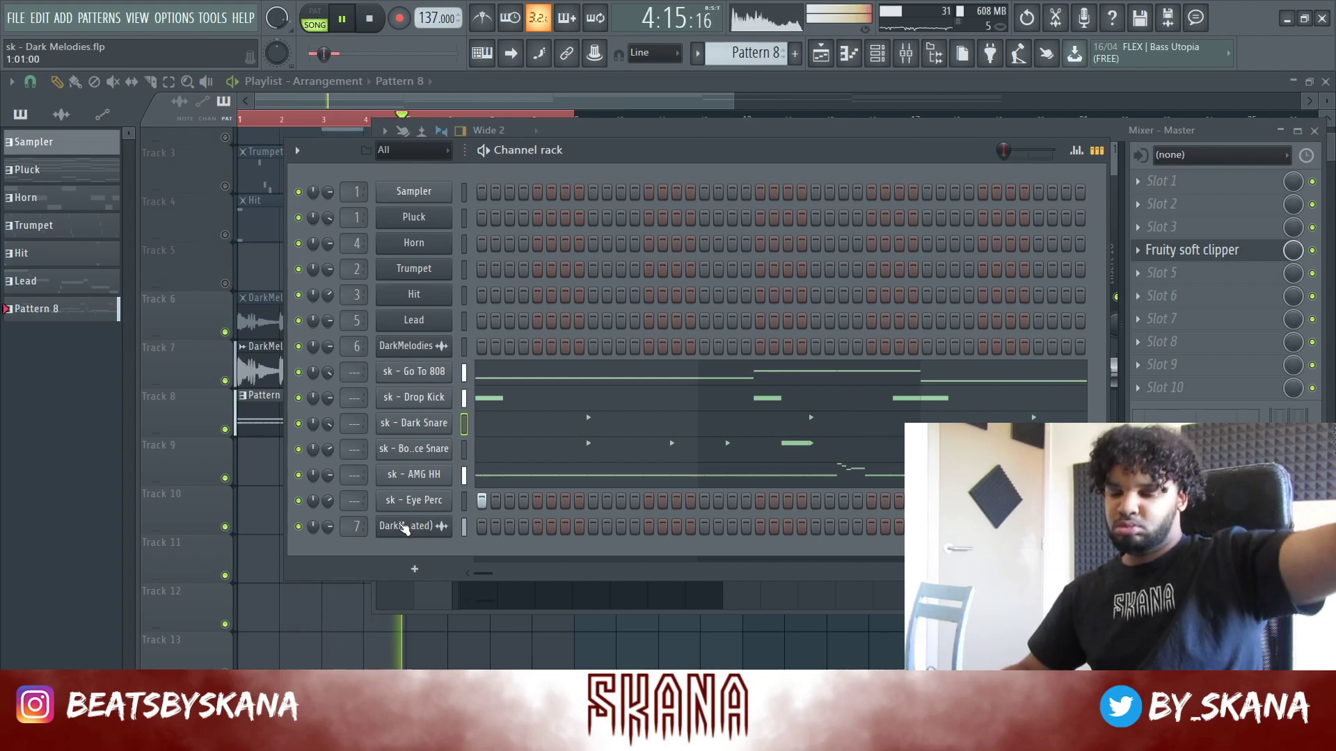
# Clear the open windows and place a second Pattern 8 clip at bar 9 on Track 8
pyautogui.press('F12')
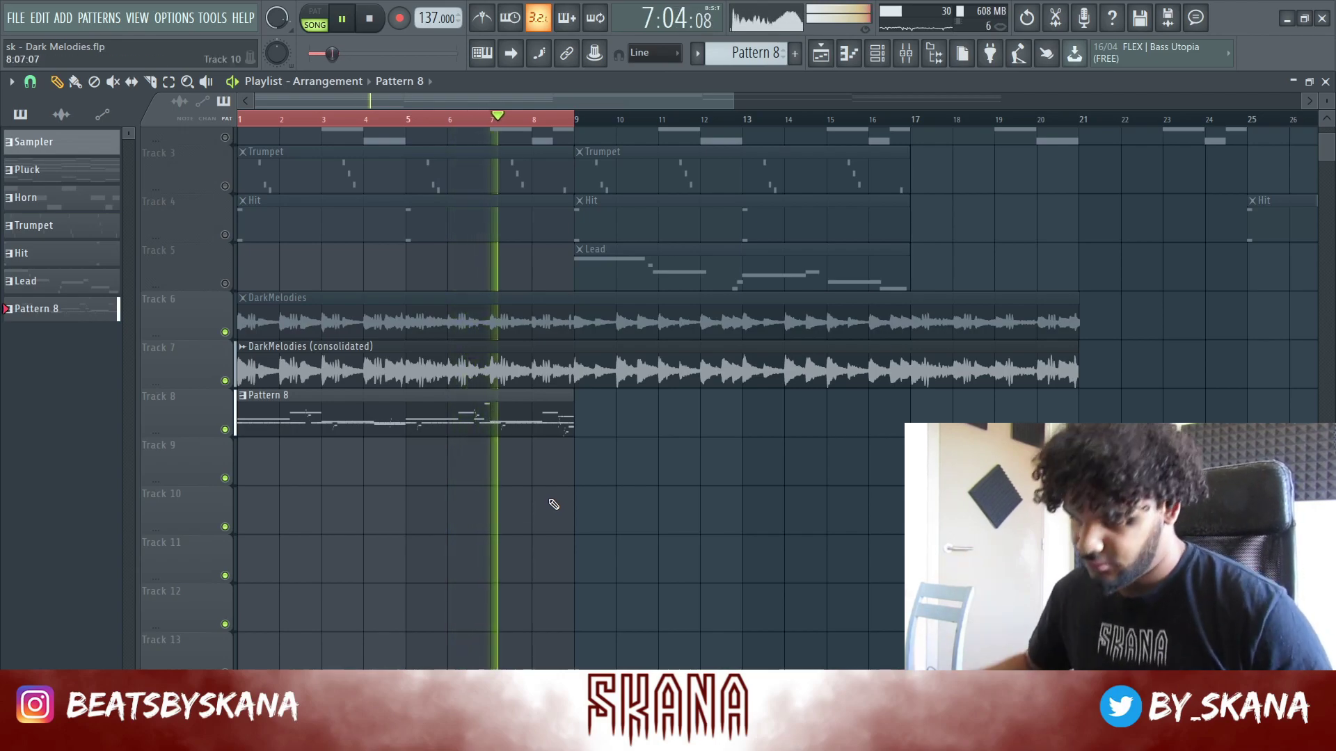
pyautogui.click(579, 418)
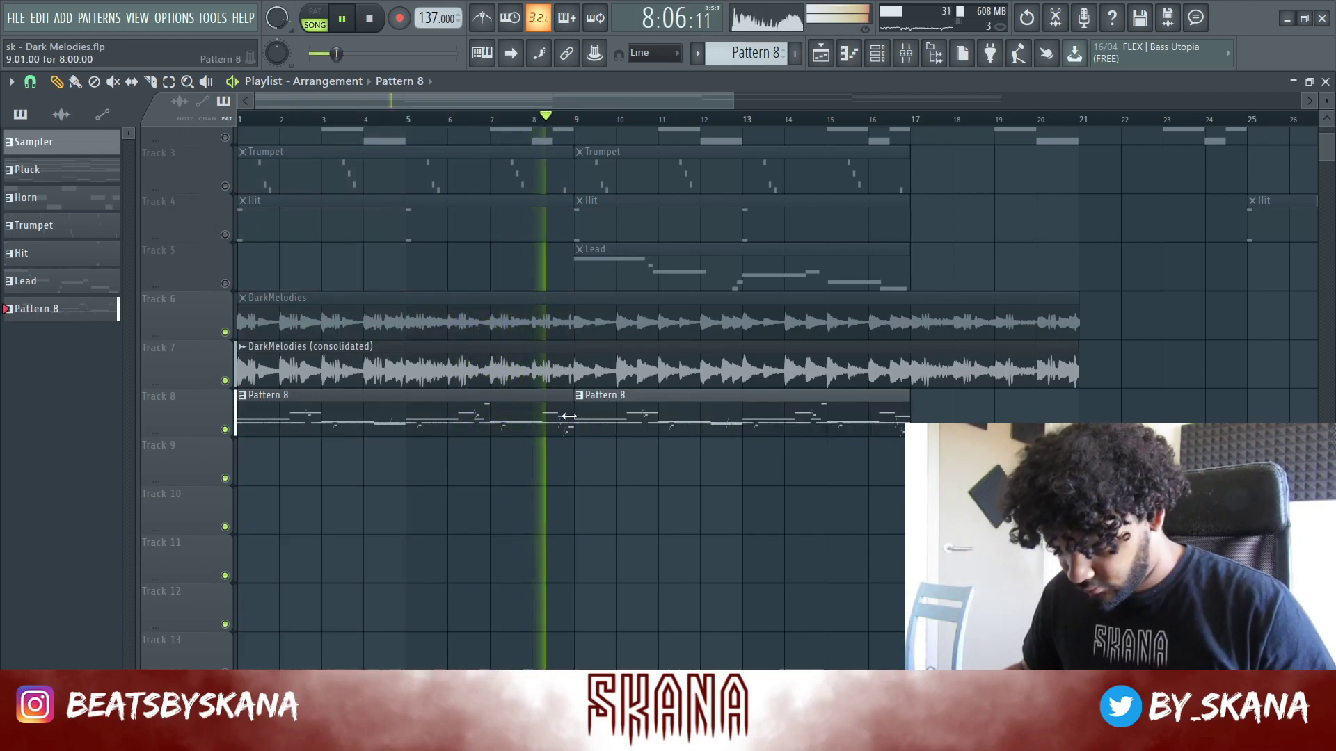